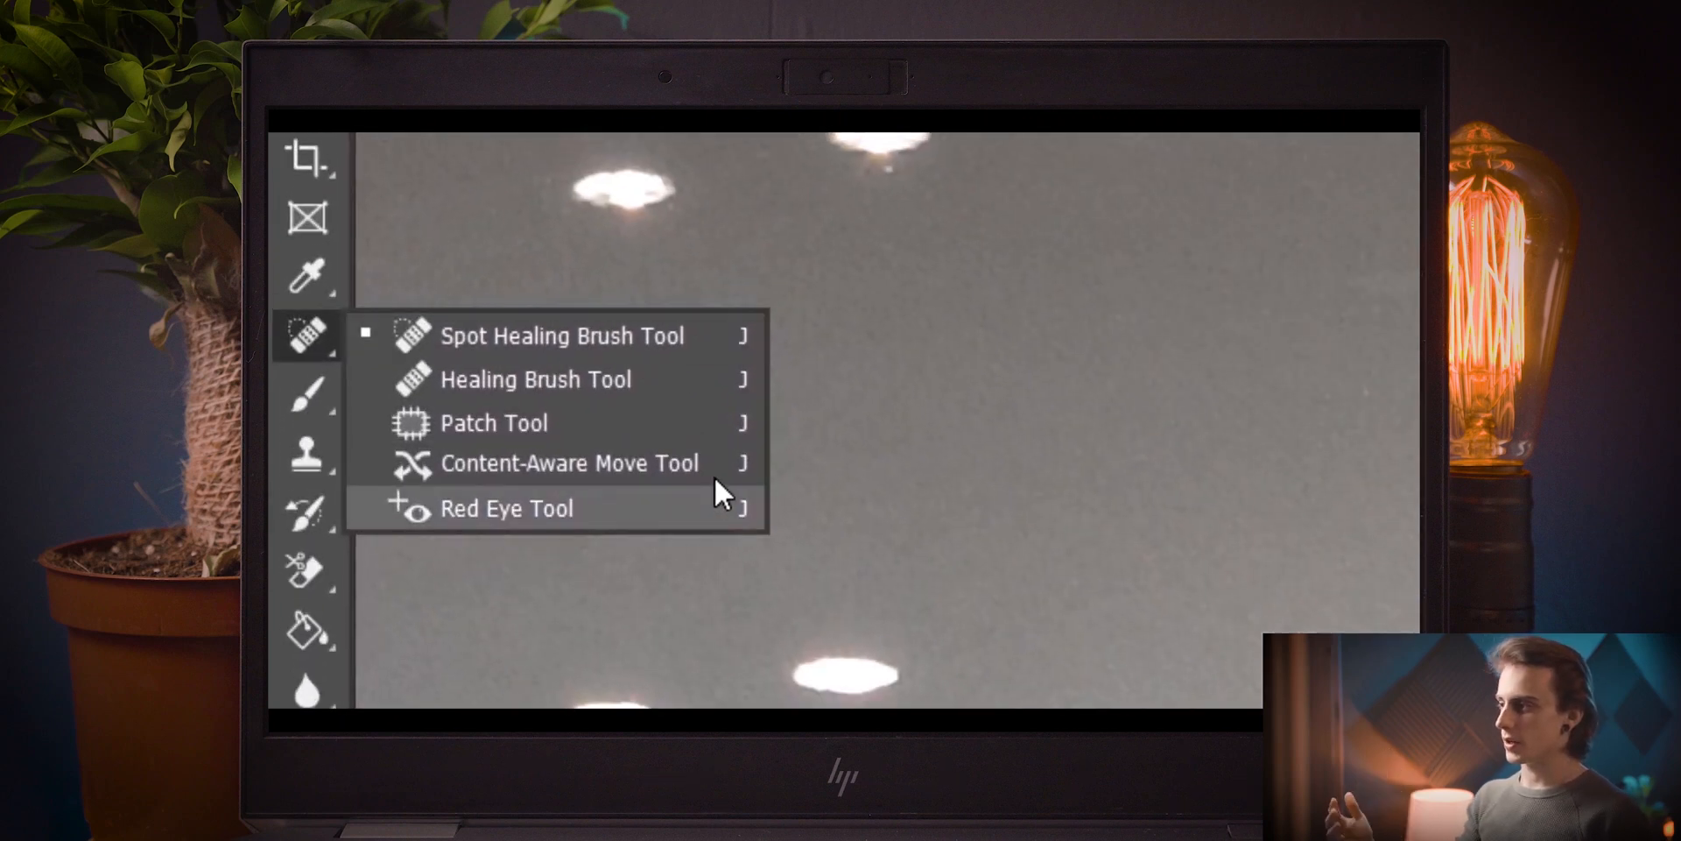
left_click(706, 331)
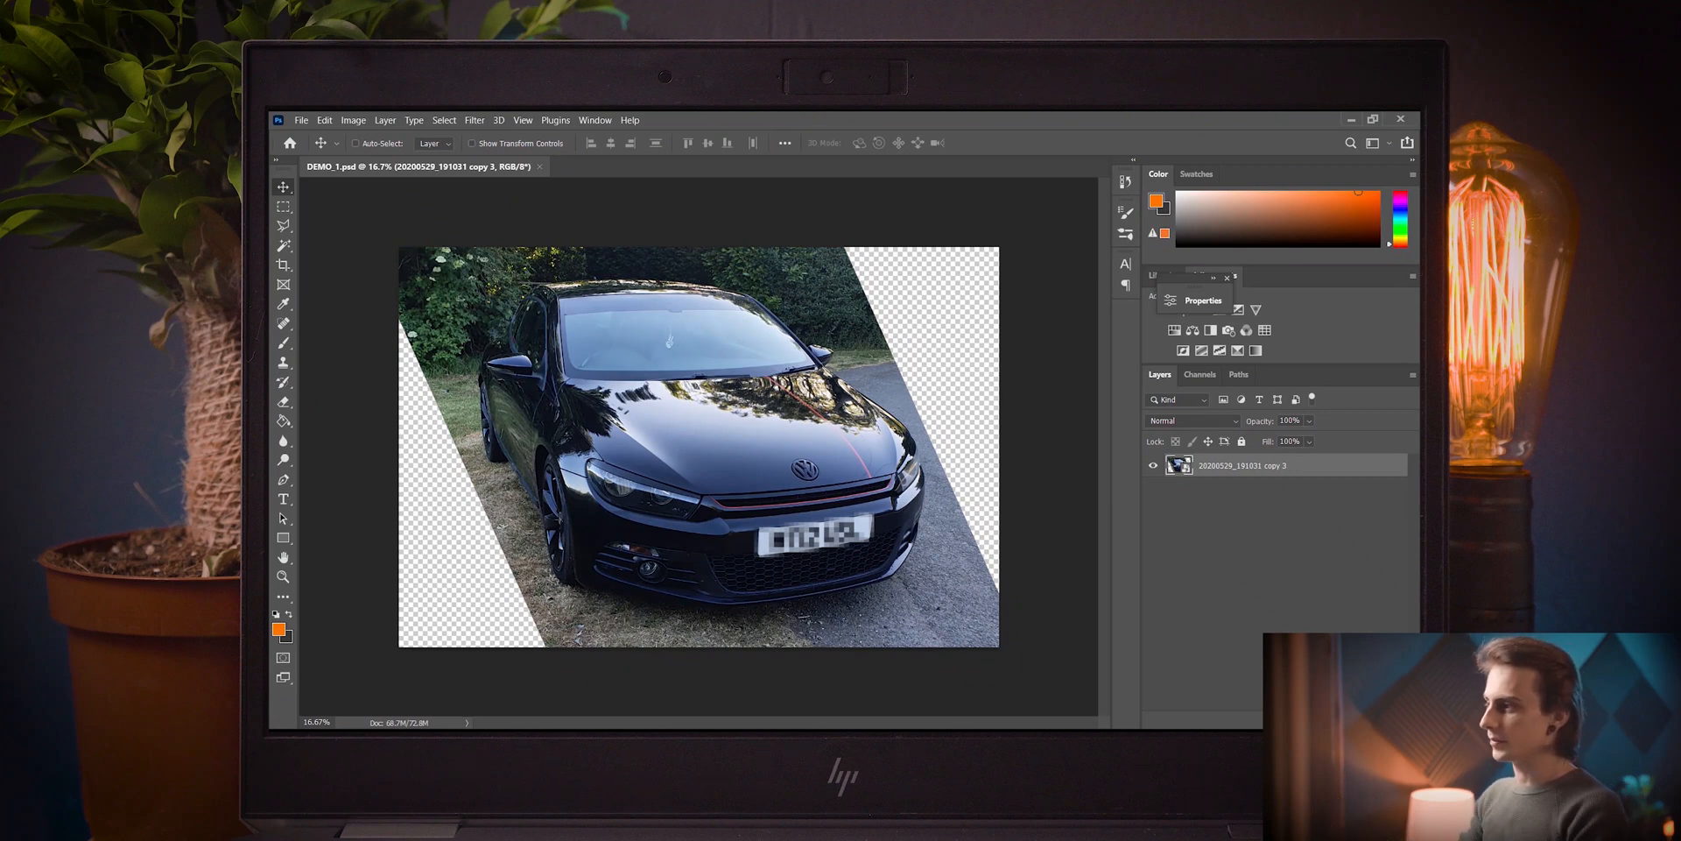
Trace a closed Pen path around the hood's side section above the headlight, following the crease and the panel edge
key("p")
scroll(595, 450, "up", 3)
left_click(628, 491)
left_click_drag(768, 542, 897, 582)
left_click(914, 588)
left_click(917, 585)
left_click_drag(717, 425, 616, 351)
left_click_drag(527, 285, 673, 435)
left_click(499, 261)
scroll(511, 284, "up", 2)
left_click(670, 447)
left_click_drag(810, 605, 851, 650)
left_click_drag(1001, 533, 775, 277)
left_click_drag(679, 453, 743, 533)
Convert the hood path into a new anti-aliased selection with a feather radius of 0 pixels
scroll(742, 536, "down", 2)
right_click(780, 399)
left_click(854, 466)
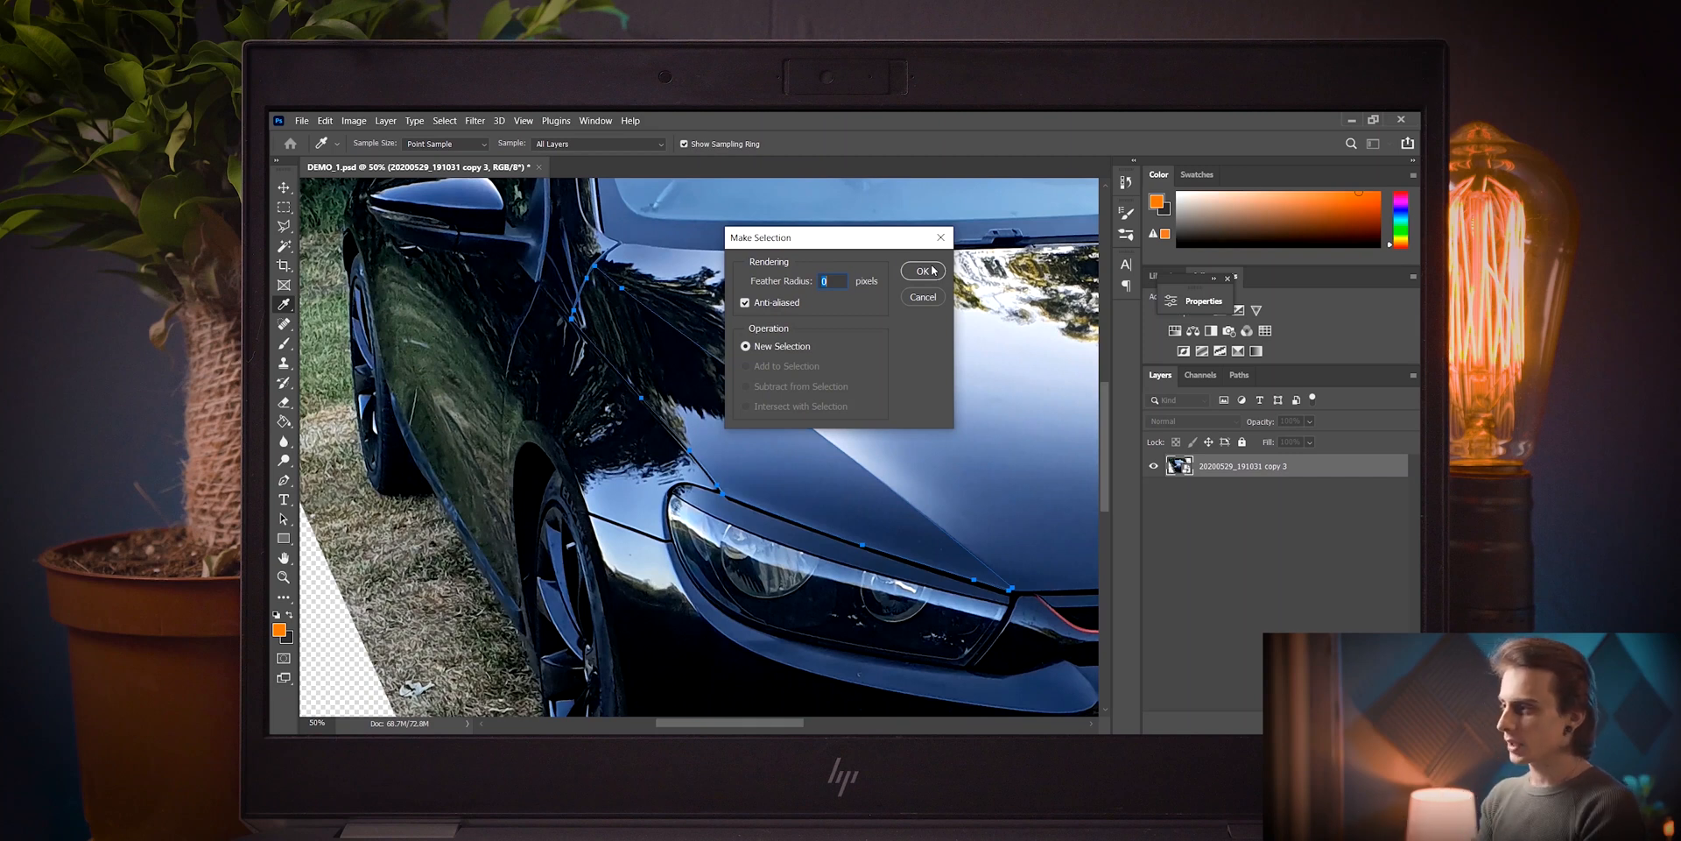
left_click(924, 271)
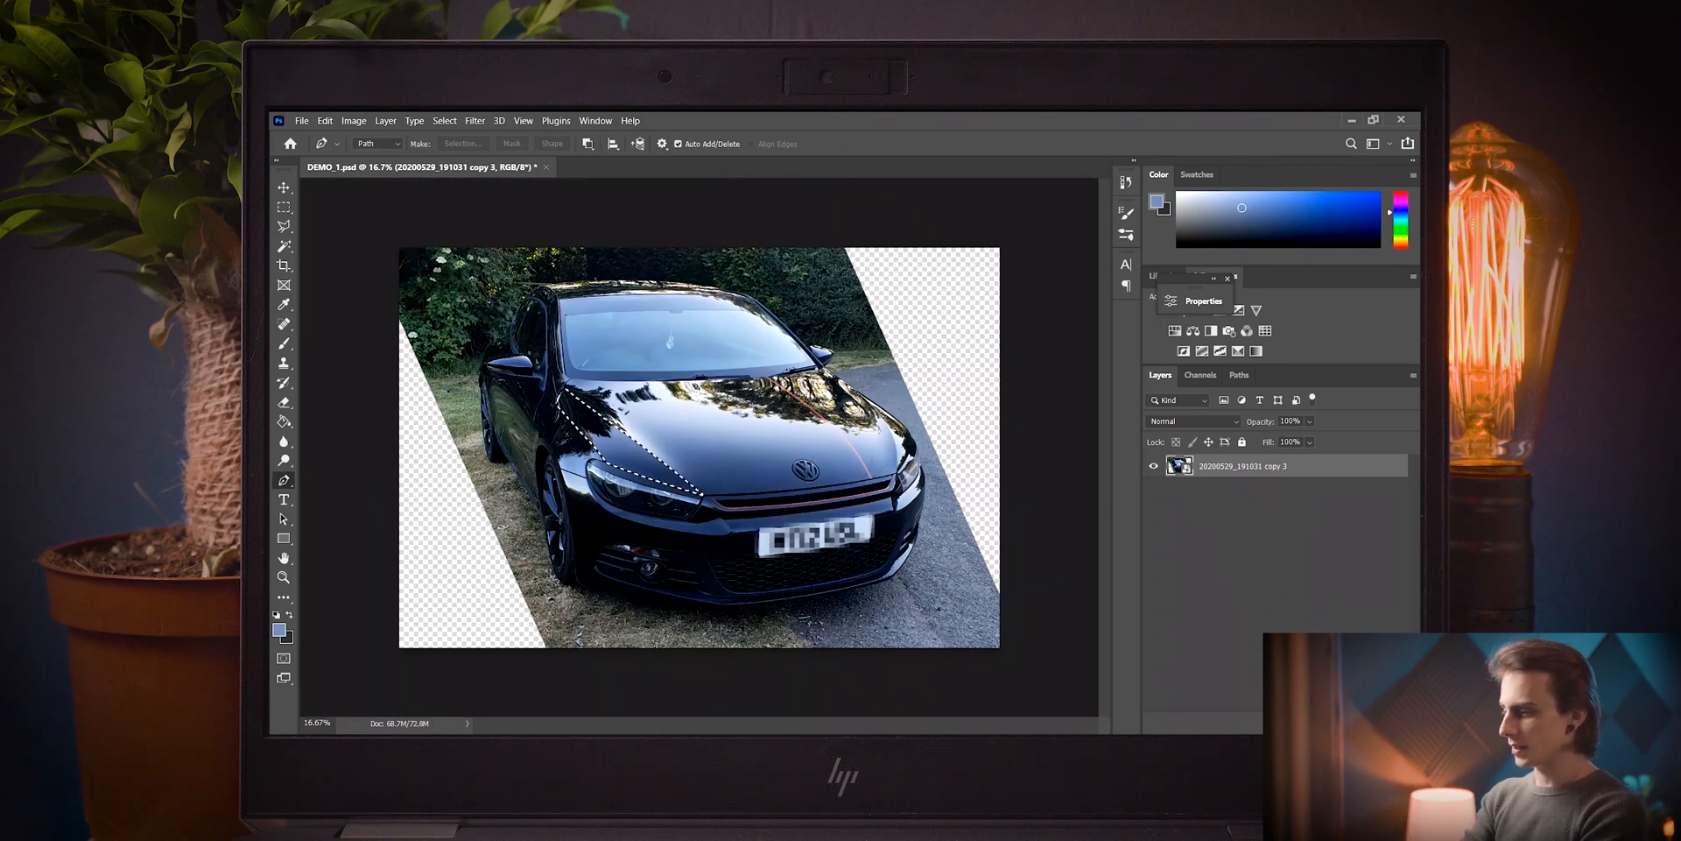
Add a new layer and fill the hood selection with light blue using a large soft brush
key("ctrl+shift+alt+n")
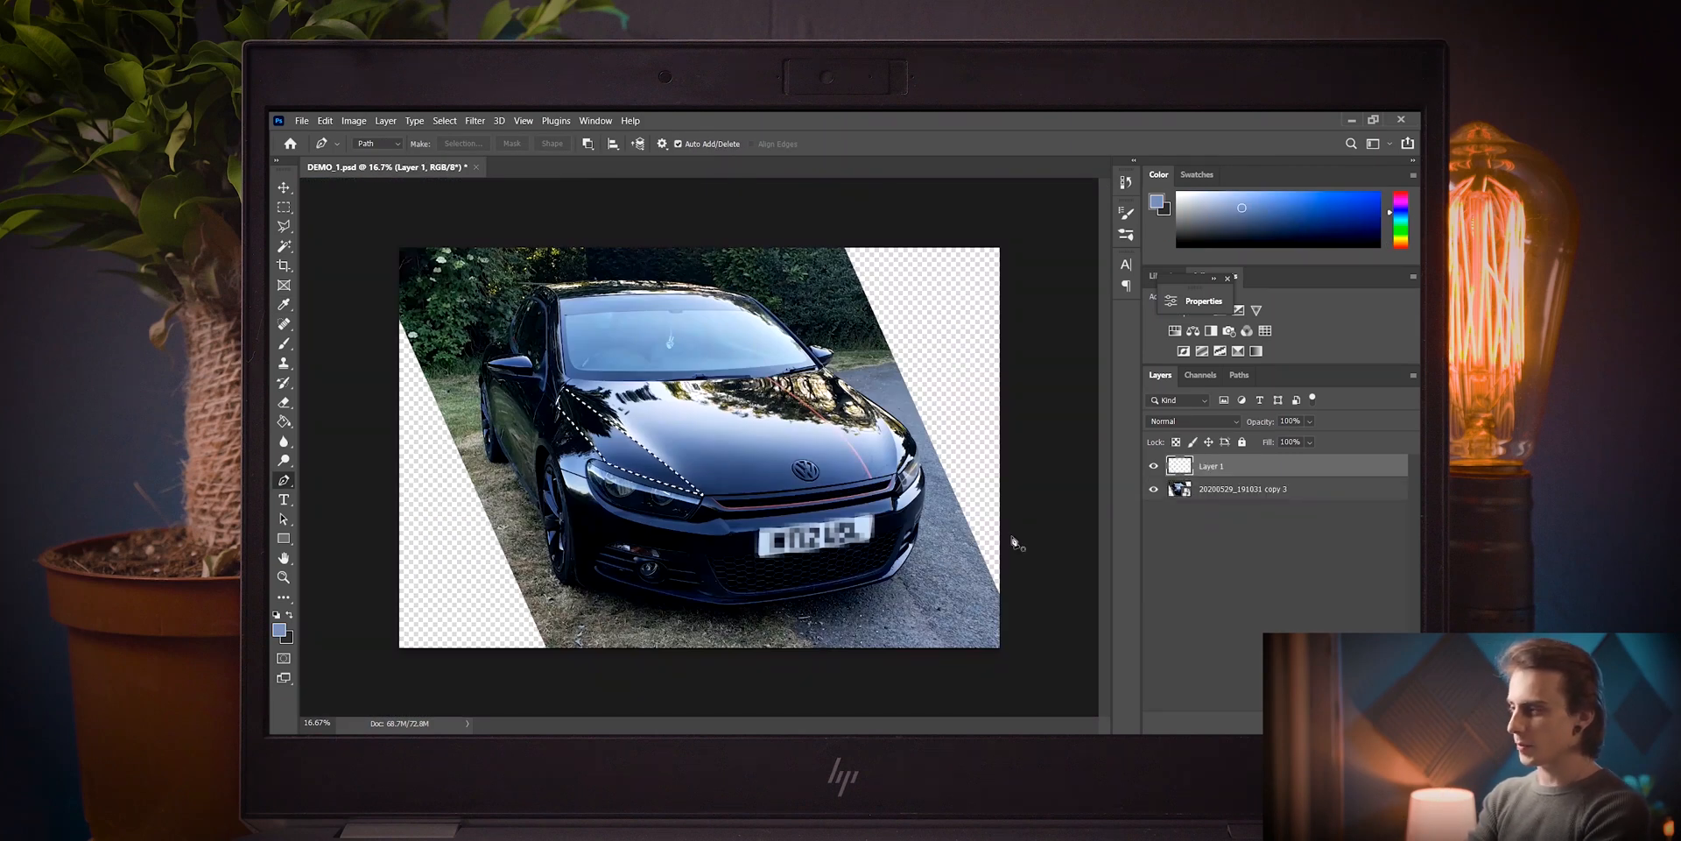
key("b")
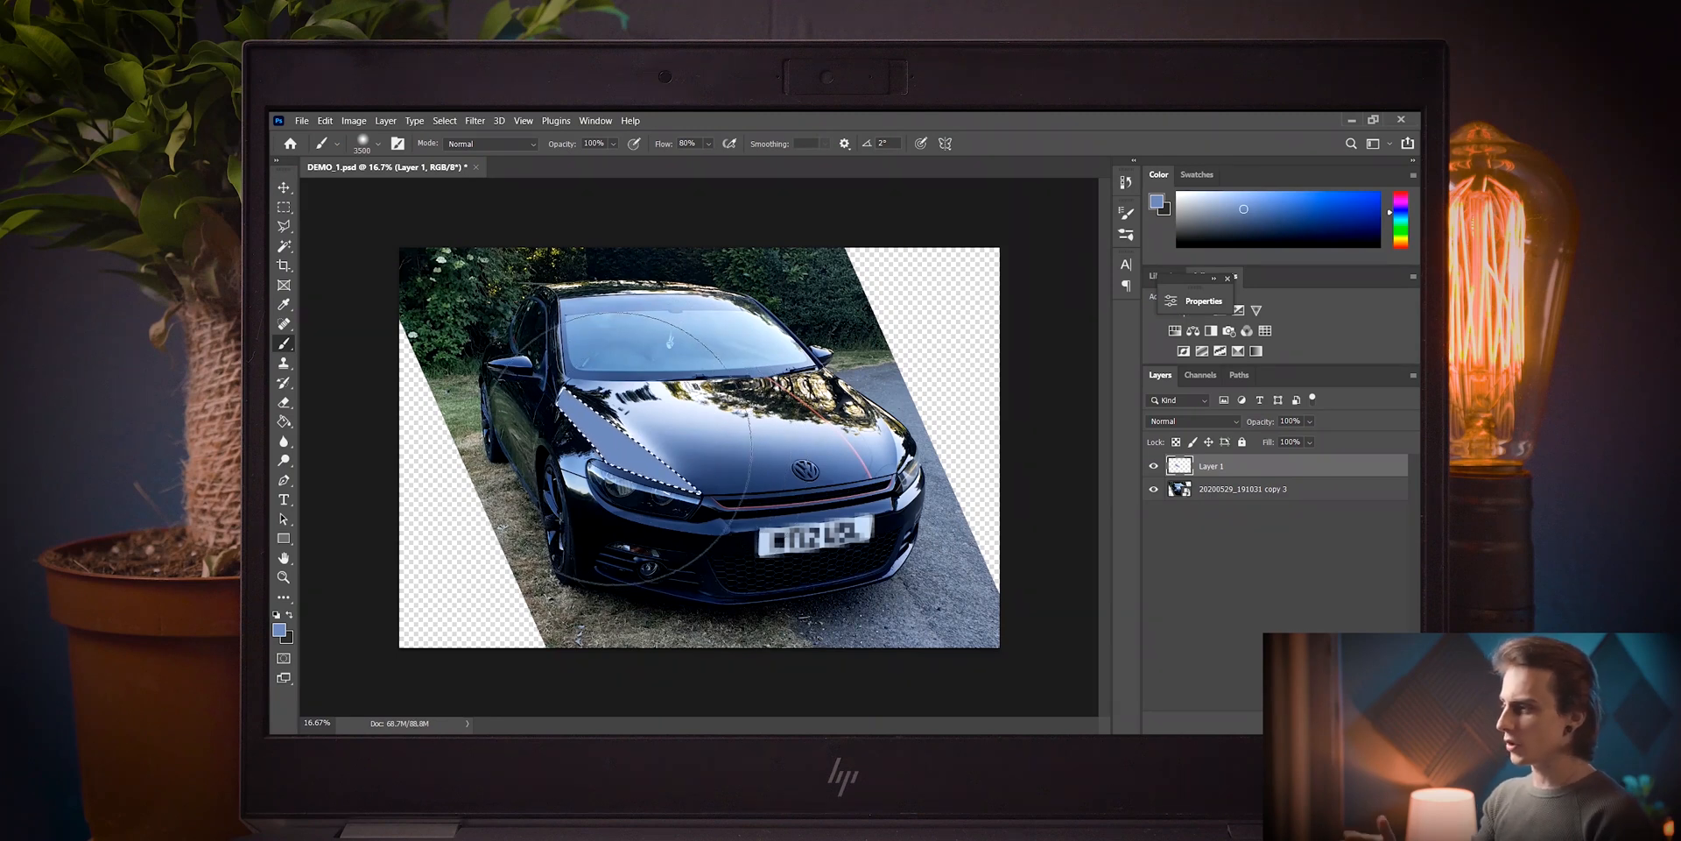
key("v")
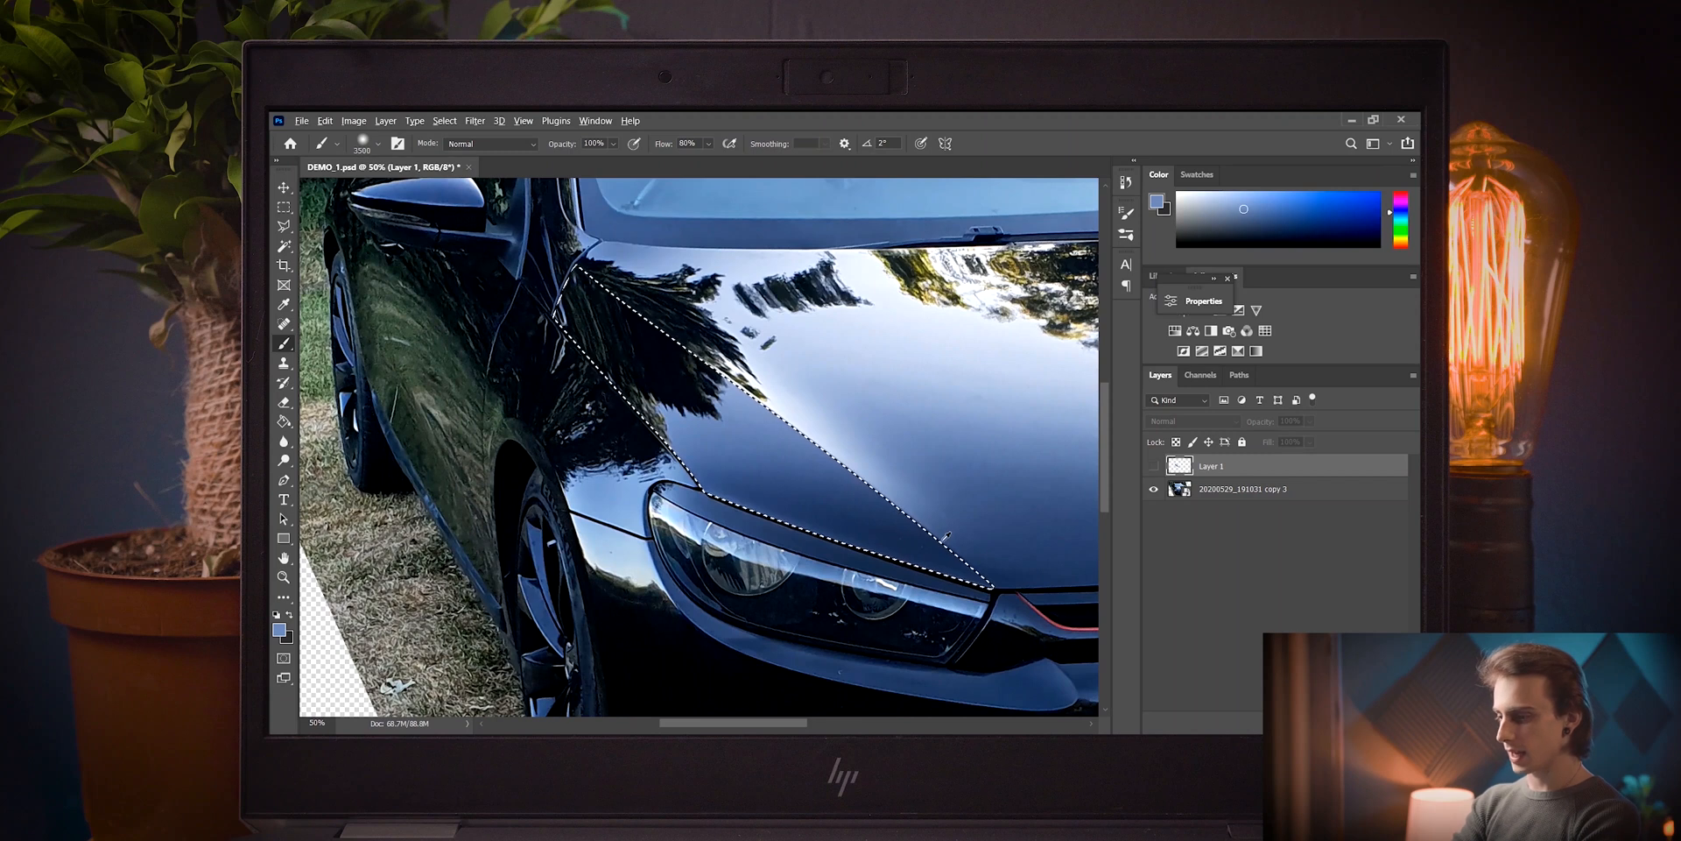
Sample the dark blue near the lower end of the selected hood section and set the brush size to 600
left_click(909, 540, "alt")
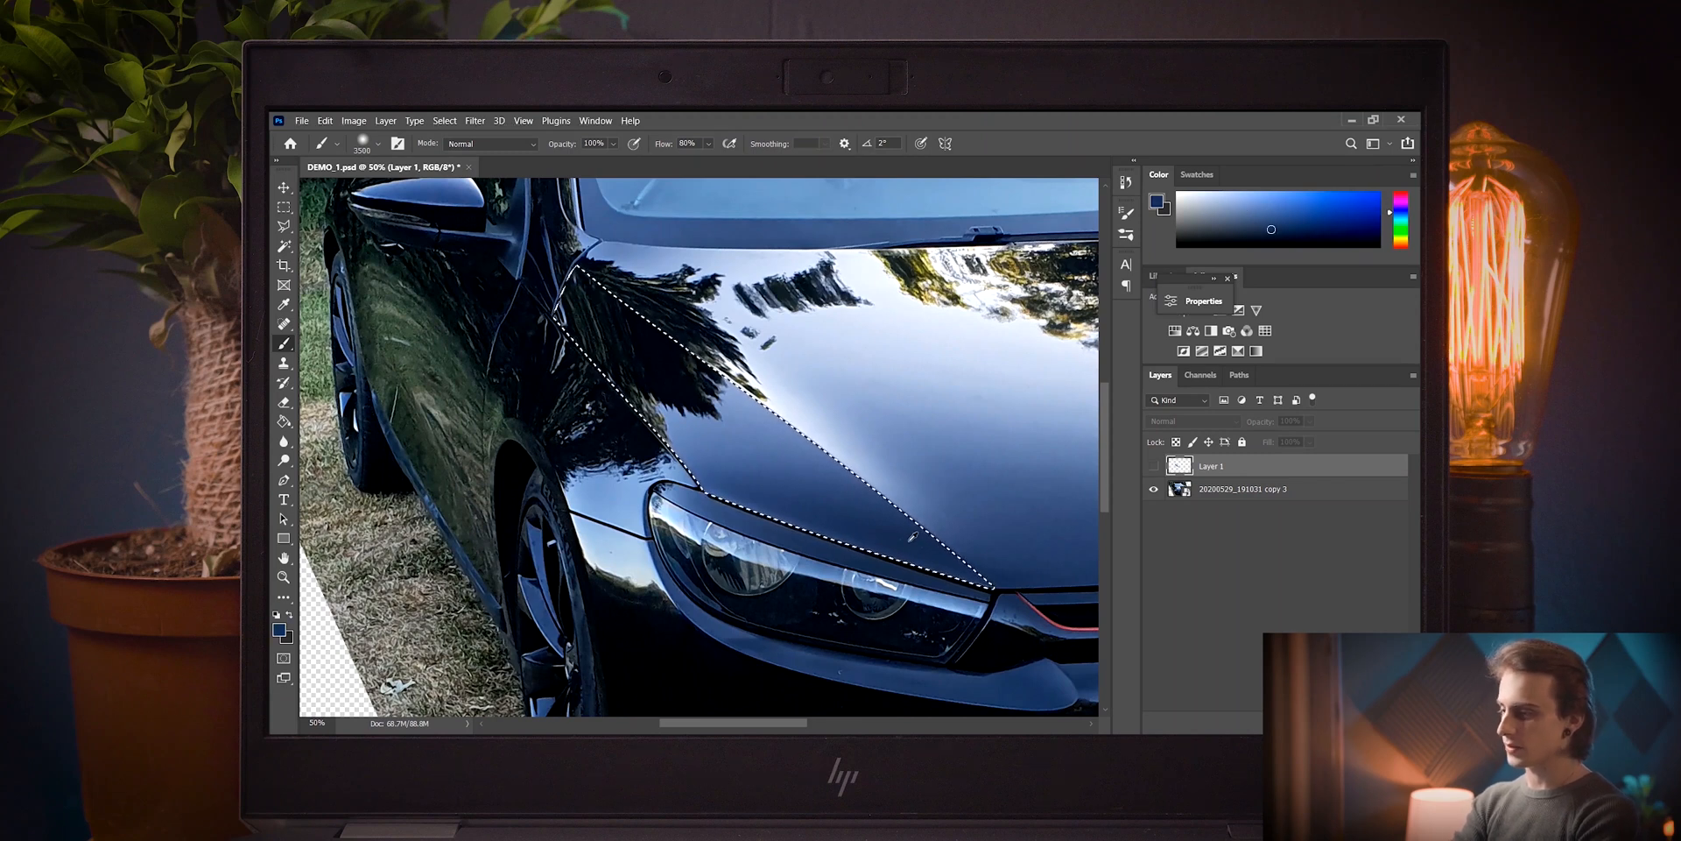
left_click(1153, 466)
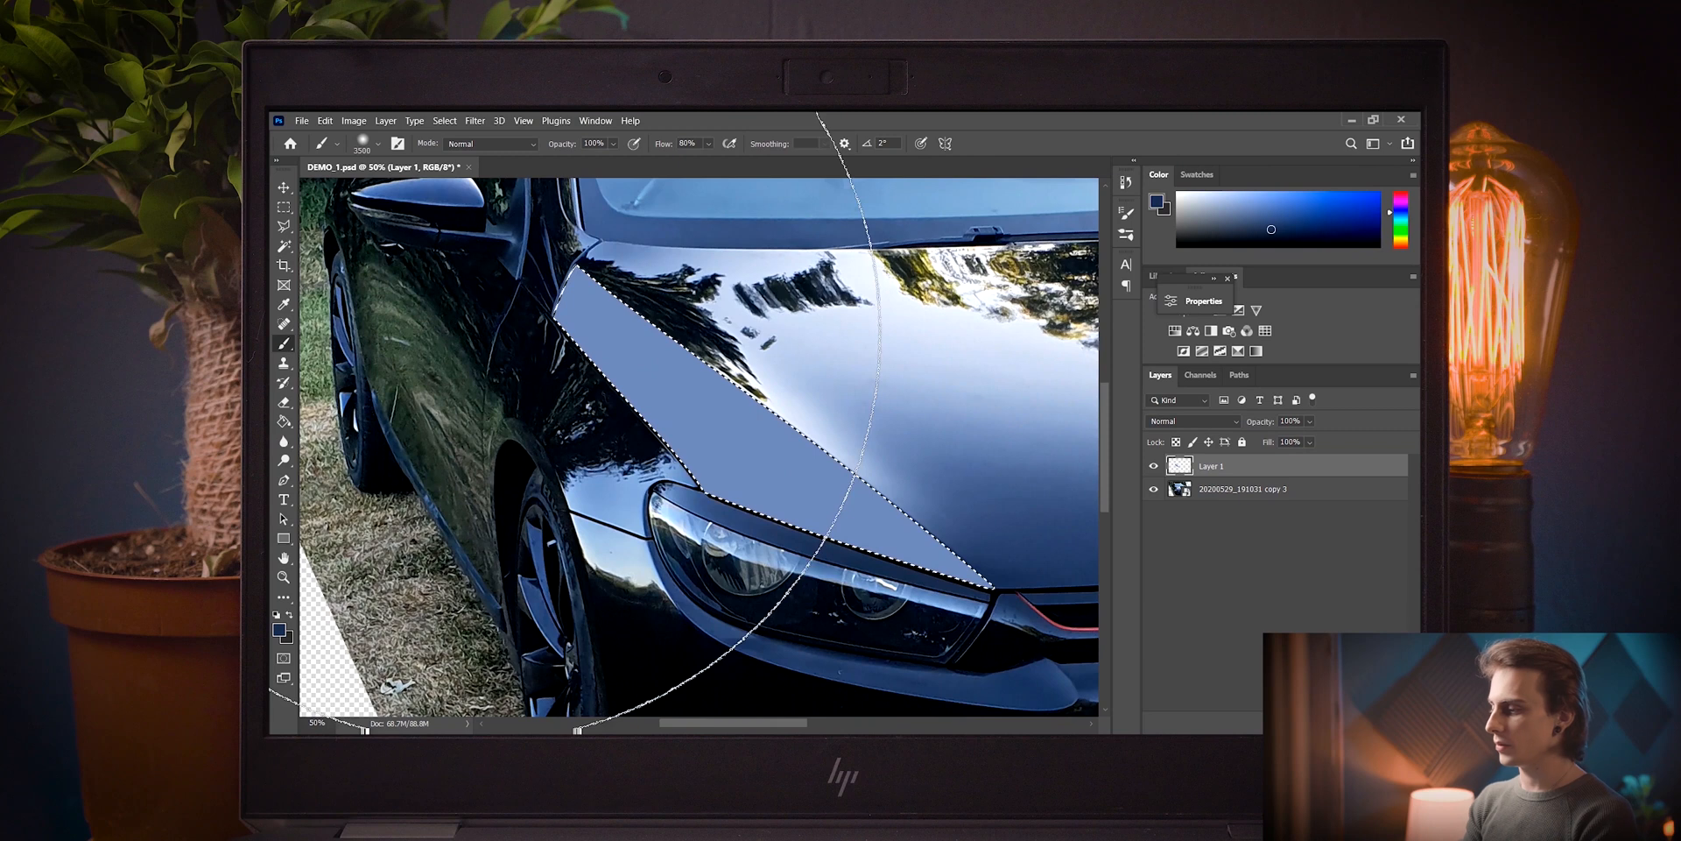
left_click(378, 144)
mouse_move(446, 193)
left_mouse_down()
mouse_move(415, 191)
mouse_move(433, 191)
left_mouse_up()
type("600")
key("Return")
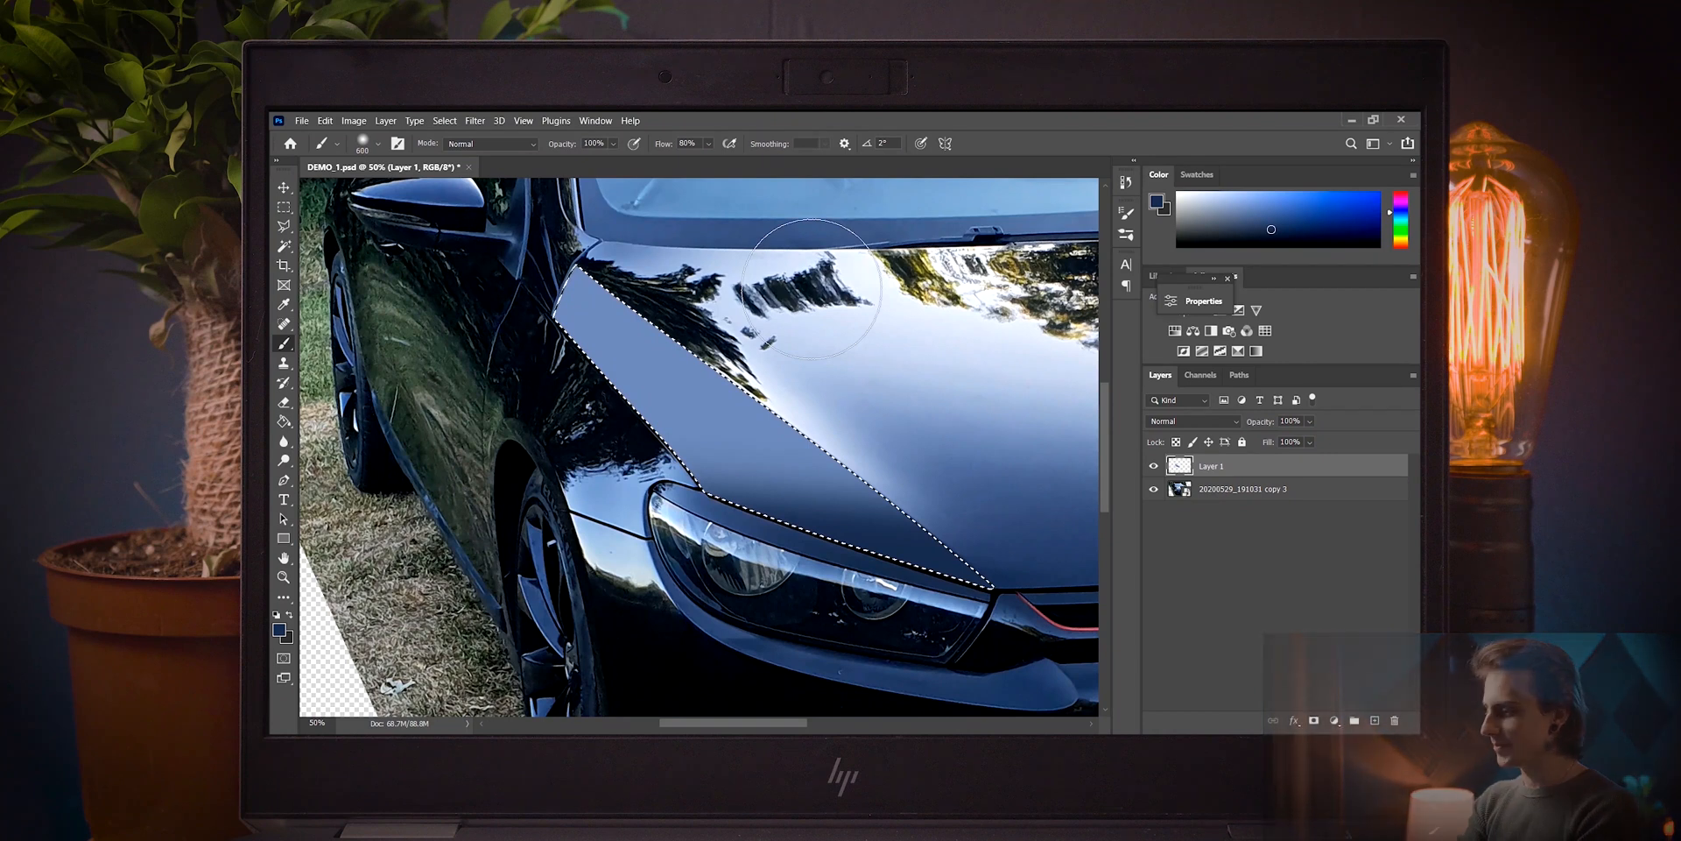
key("ctrl+minus")
key("ctrl+plus")
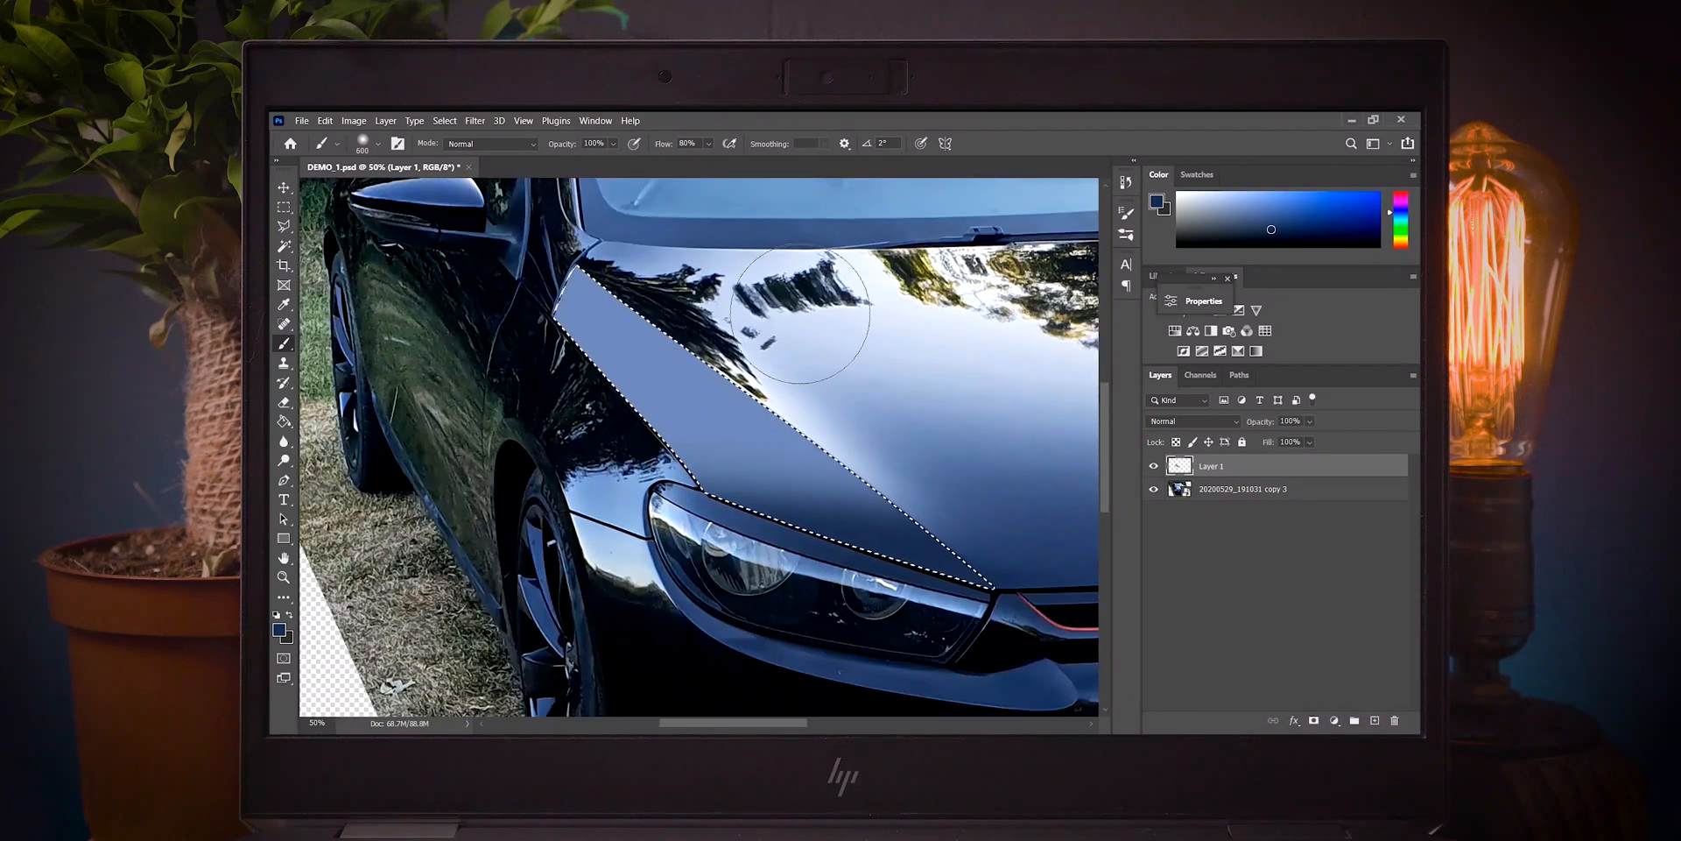
Sample the near-black tone at the hood section's upper corner and shade the upper end of the light blue fill with it
left_click(1153, 466)
left_click(570, 308, "alt")
left_click(1154, 466)
mouse_move(527, 283)
left_mouse_down()
mouse_move(767, 265)
mouse_move(579, 261)
mouse_move(682, 264)
mouse_move(552, 283)
mouse_move(515, 257)
mouse_move(717, 301)
mouse_move(419, 276)
left_mouse_up()
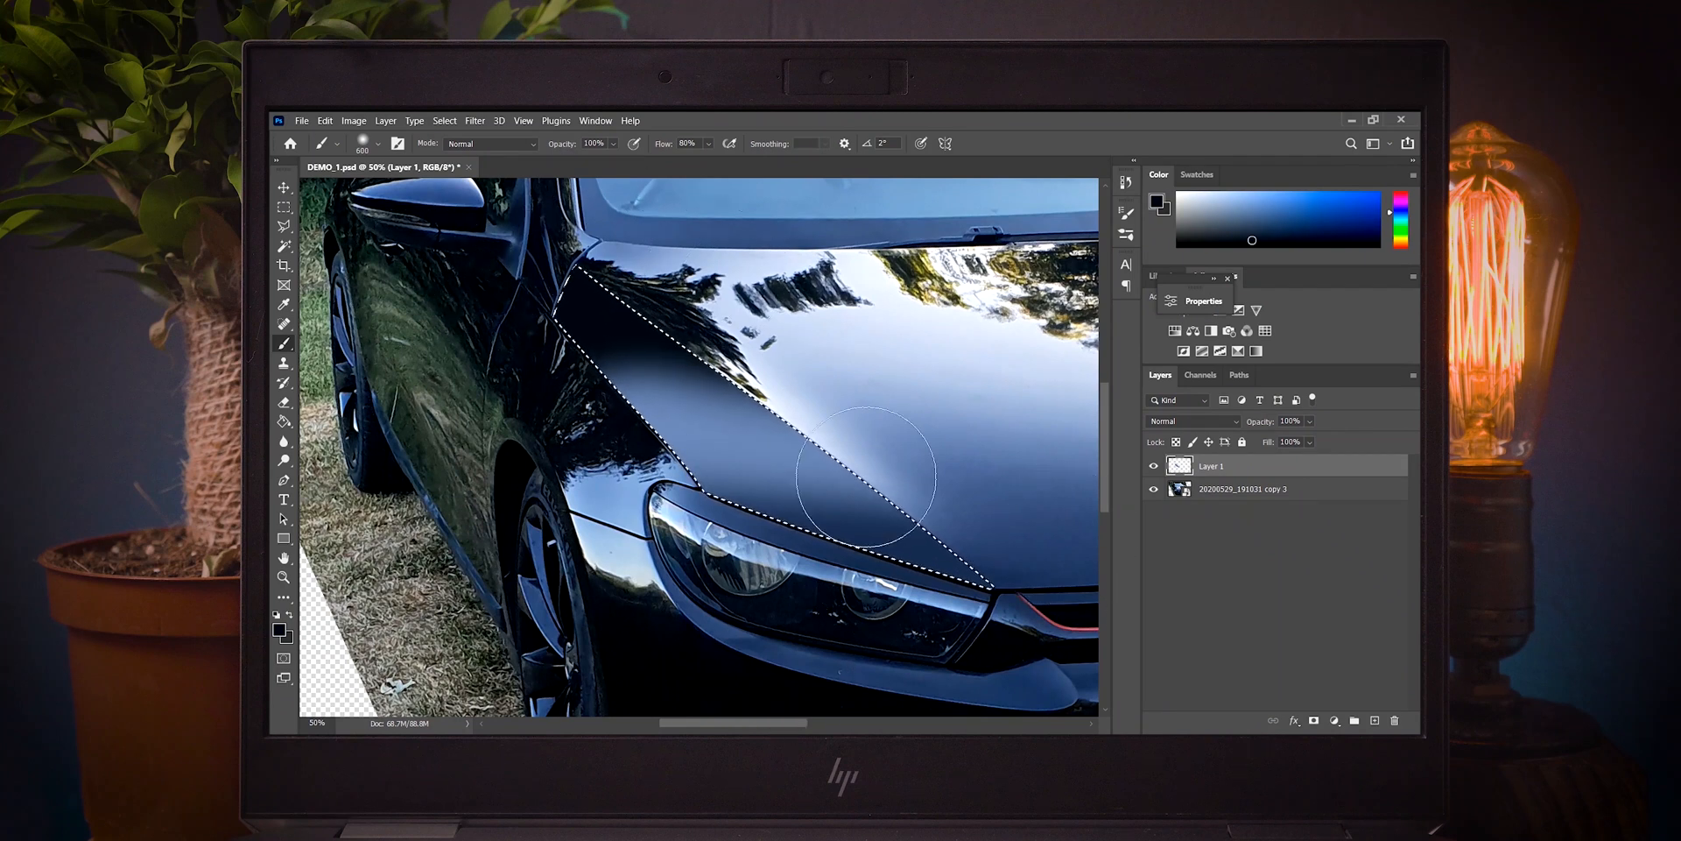
left_click_drag(542, 436, 558, 438)
key("v")
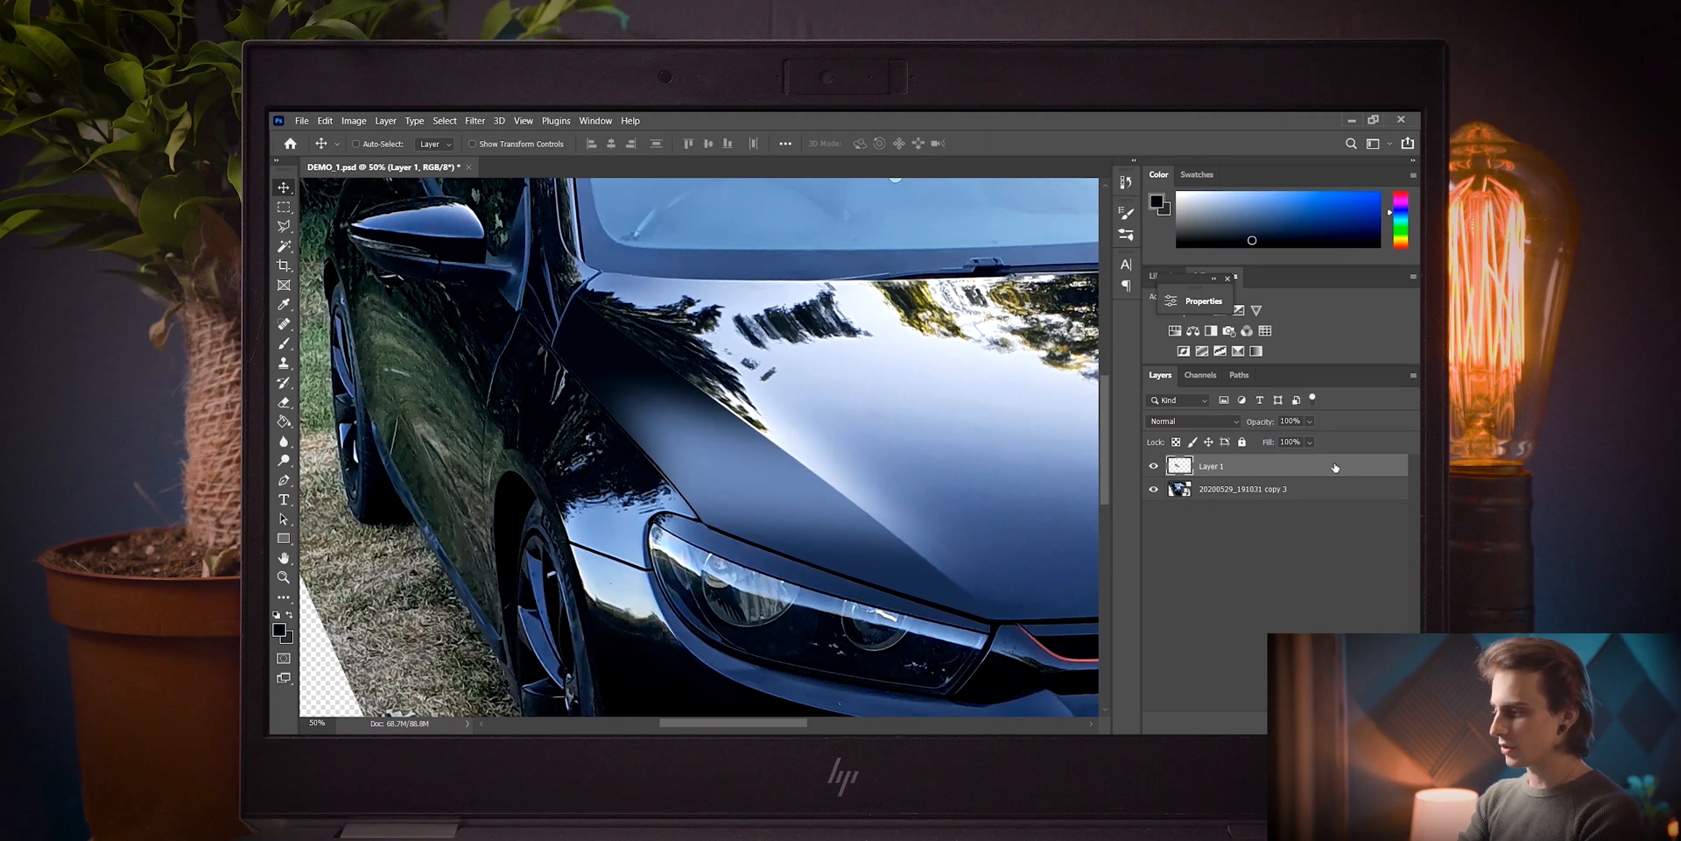
Convert Layer 1 to a smart object and apply a Gaussian Blur with a radius of 2 pixels
right_click(1334, 468)
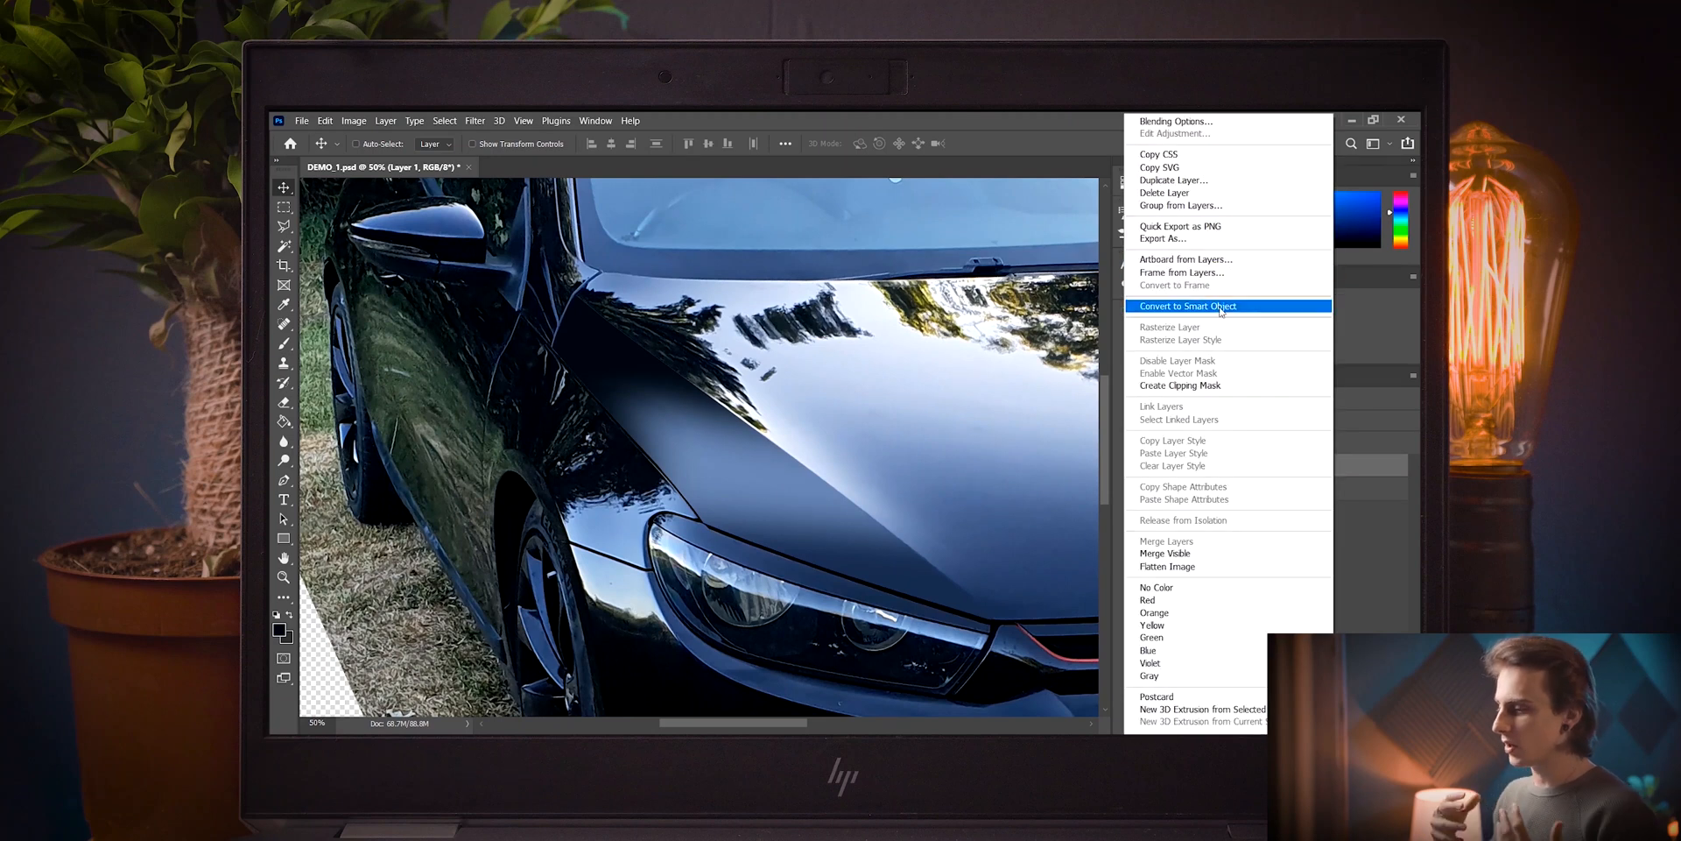
left_click(1190, 307)
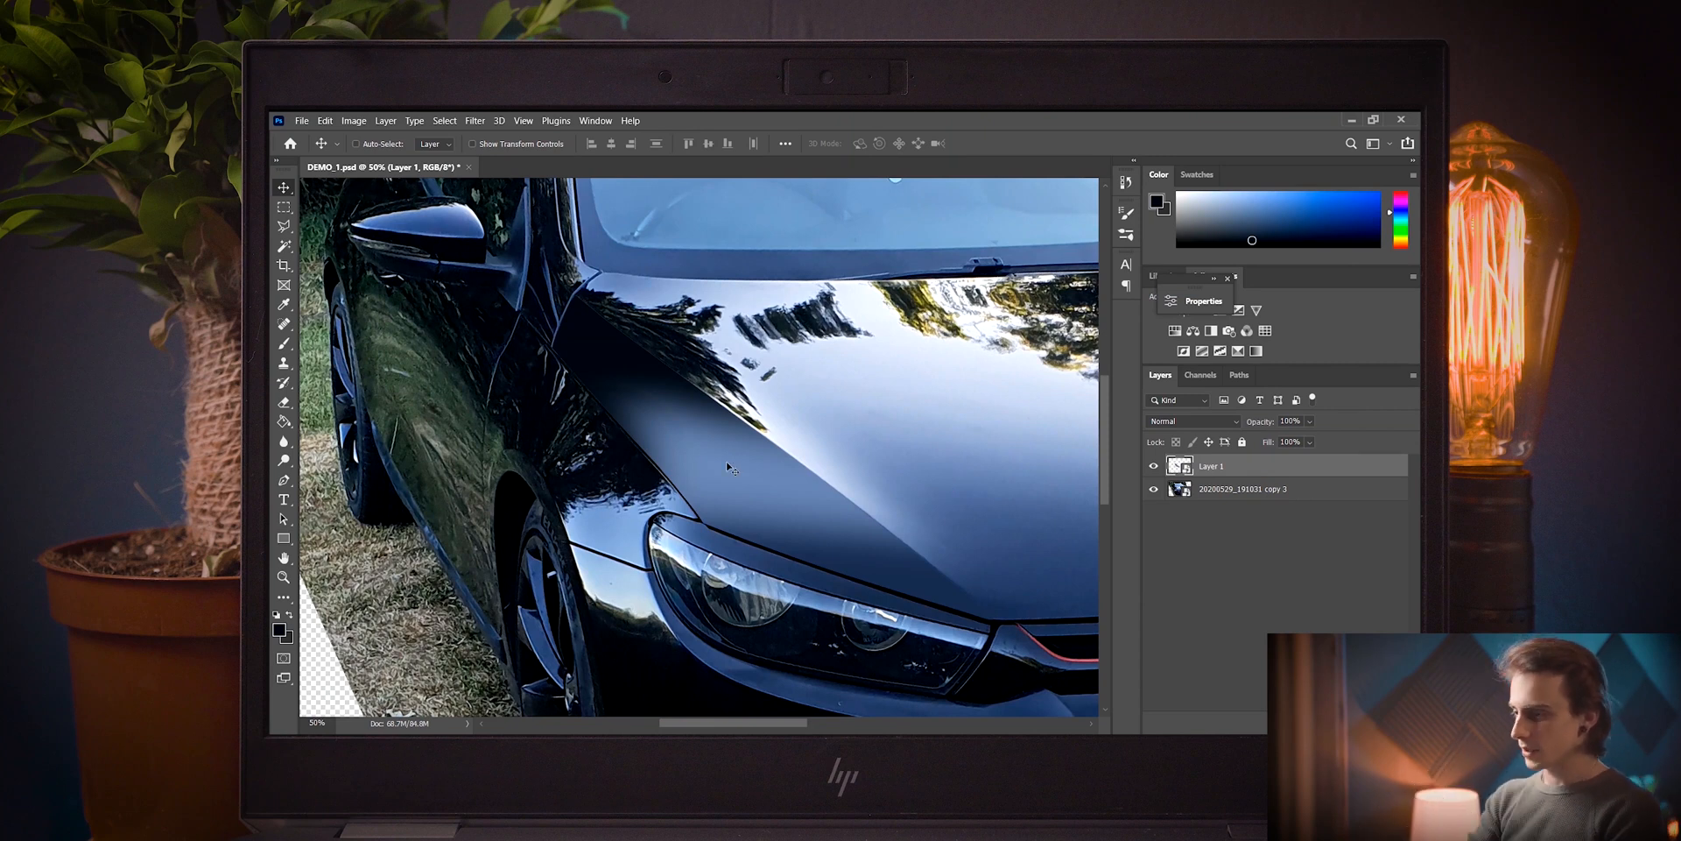
left_click(475, 121)
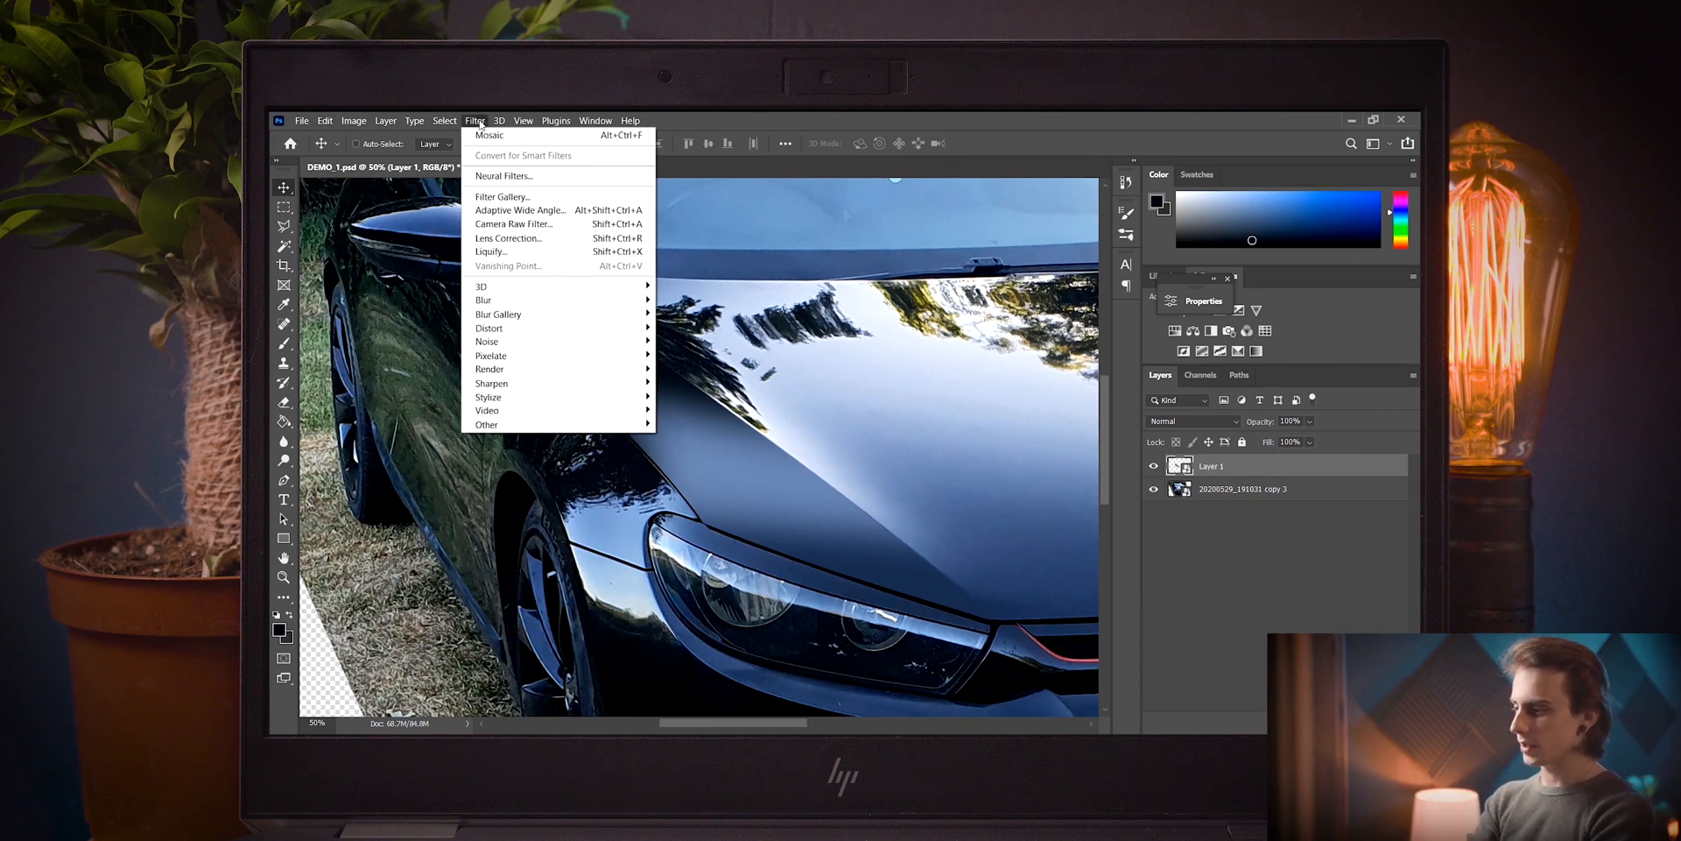
mouse_move(643, 307)
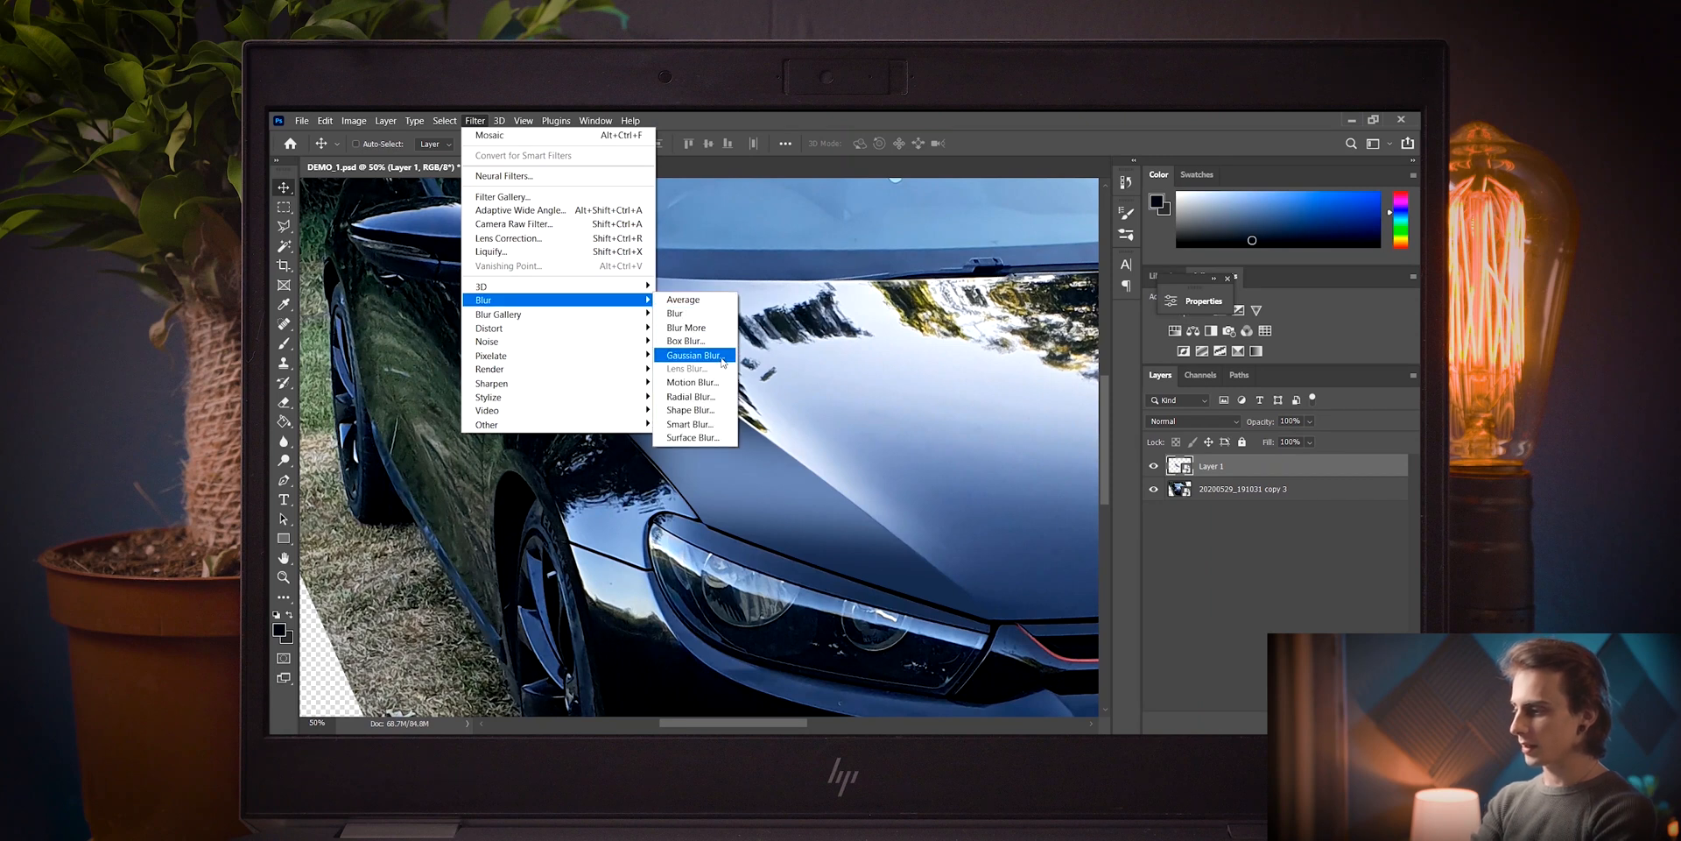
left_click(725, 361)
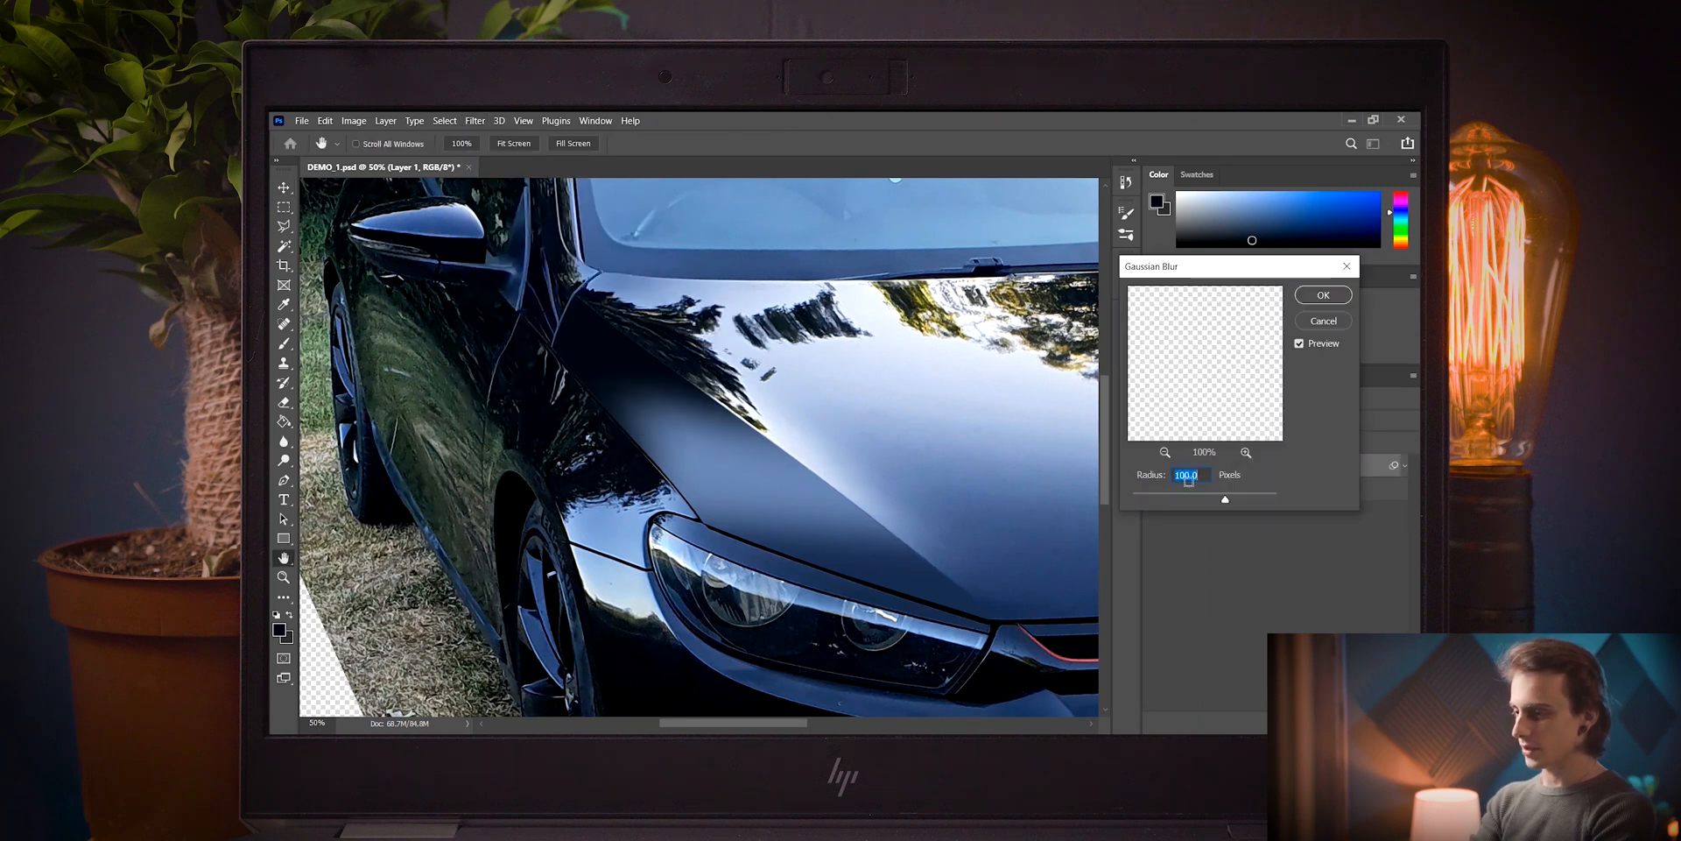
type("1")
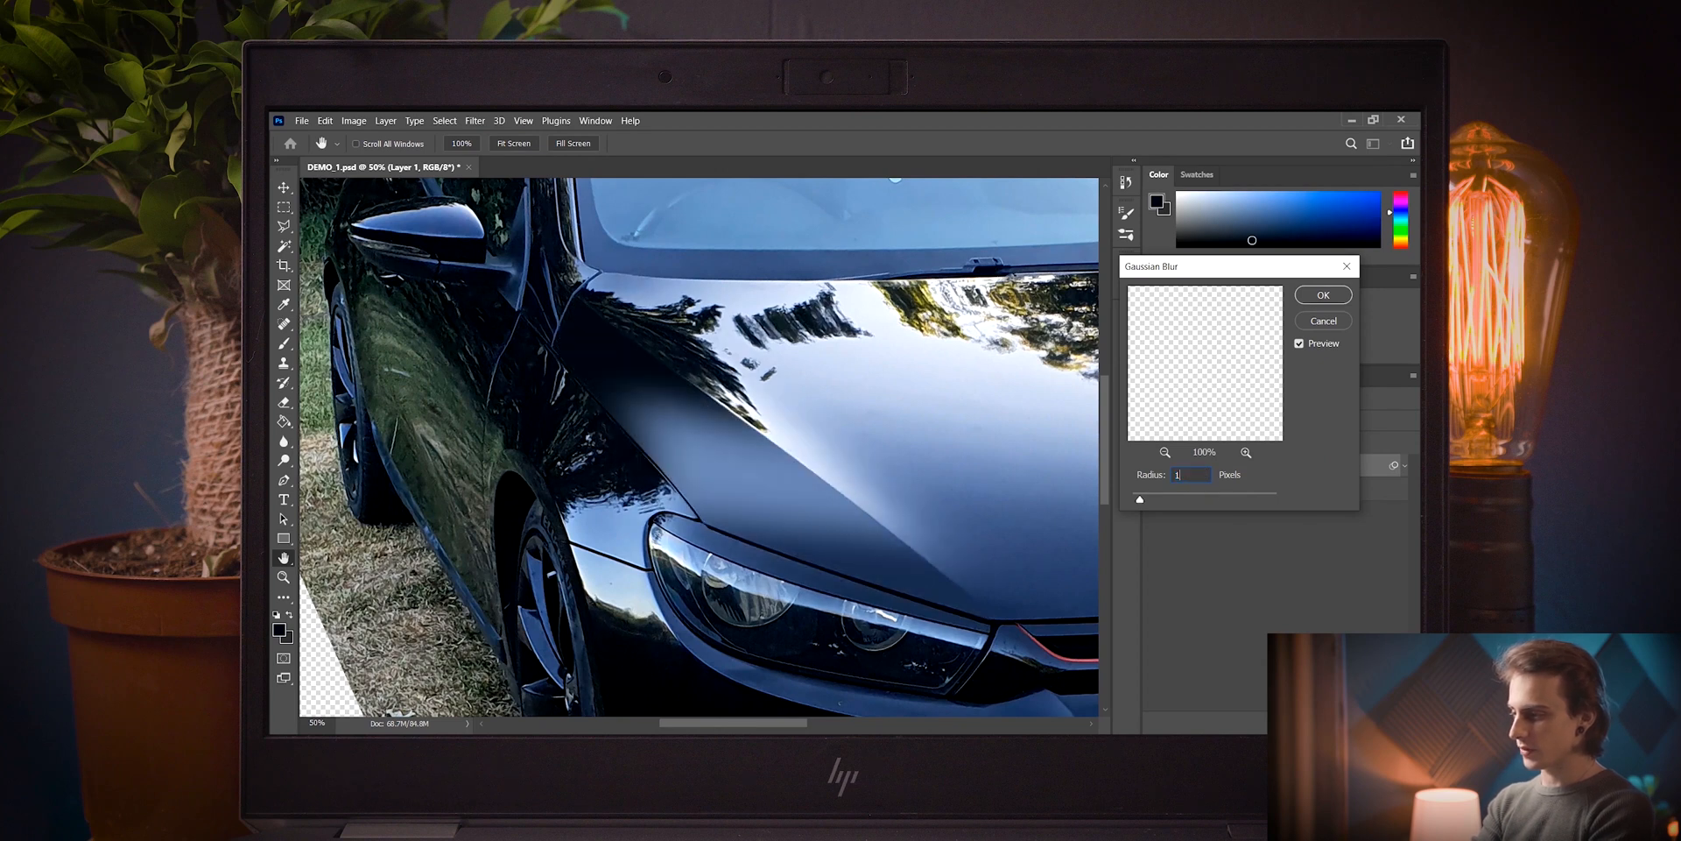
key("BackSpace")
type("2")
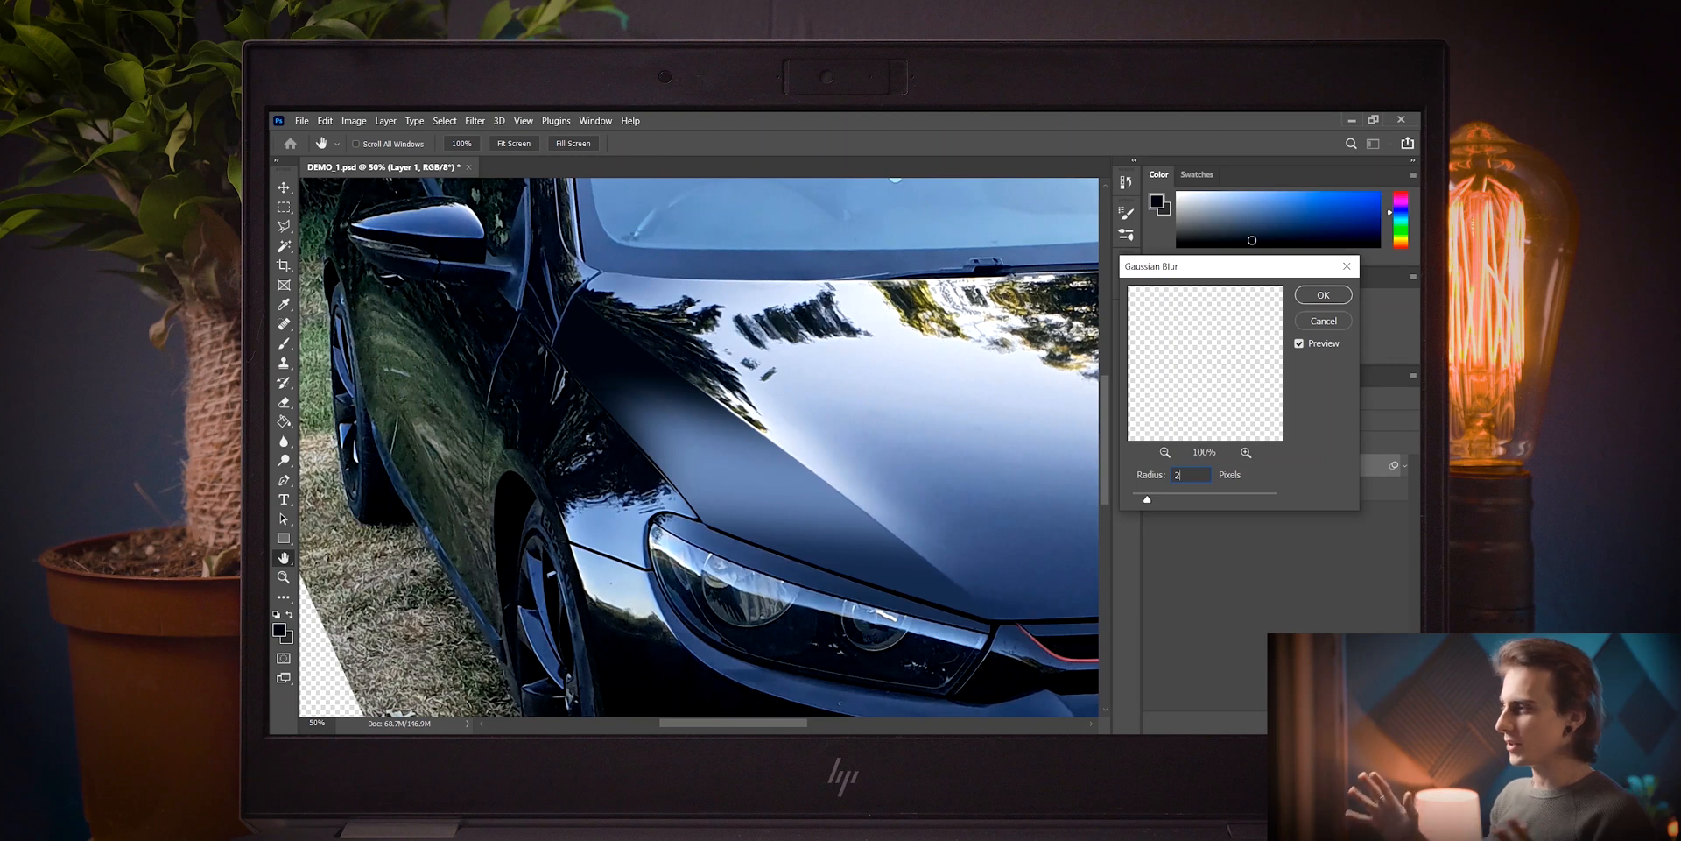
key("Return")
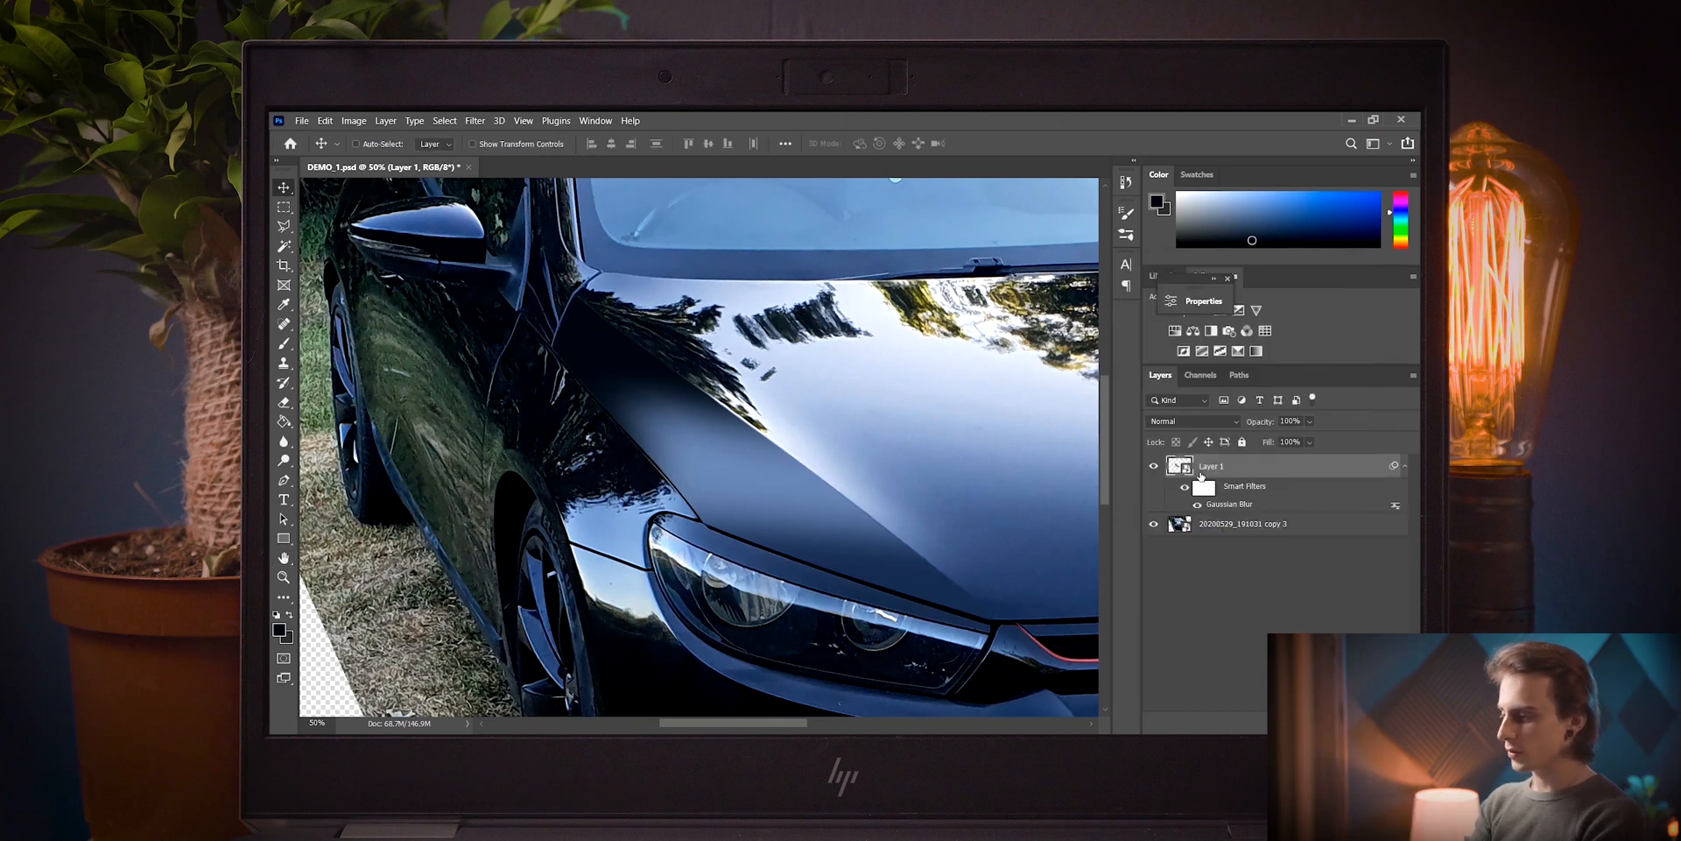
Add 0.5% monochromatic Gaussian noise to the painted hood patch on Layer 1
key("ctrl+plus")
left_click(479, 126)
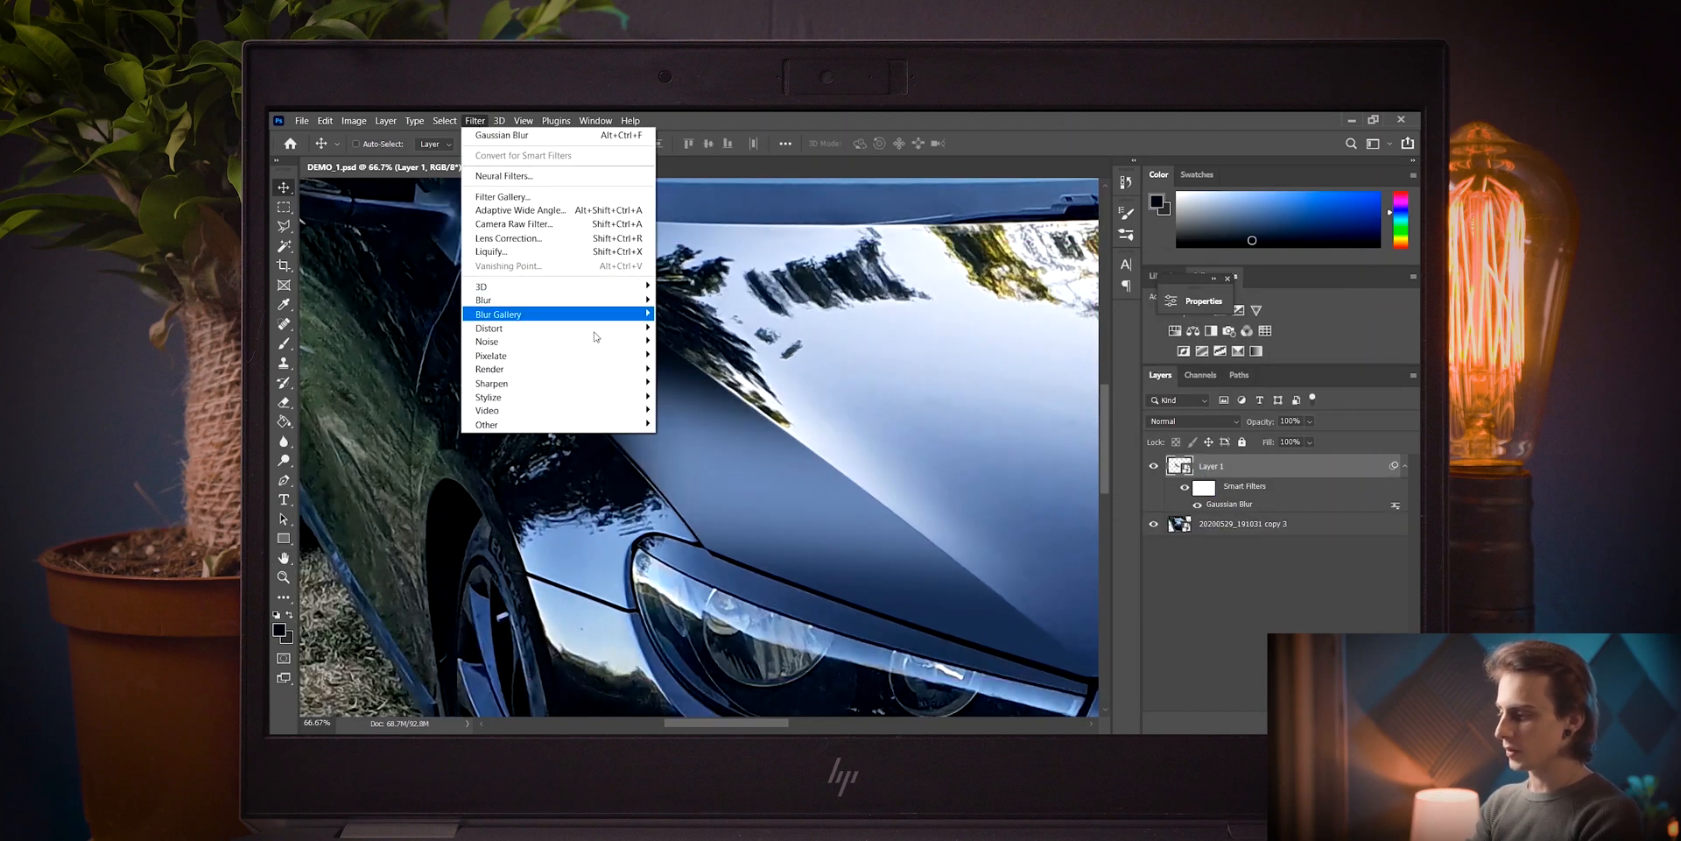
mouse_move(610, 342)
left_click(675, 346)
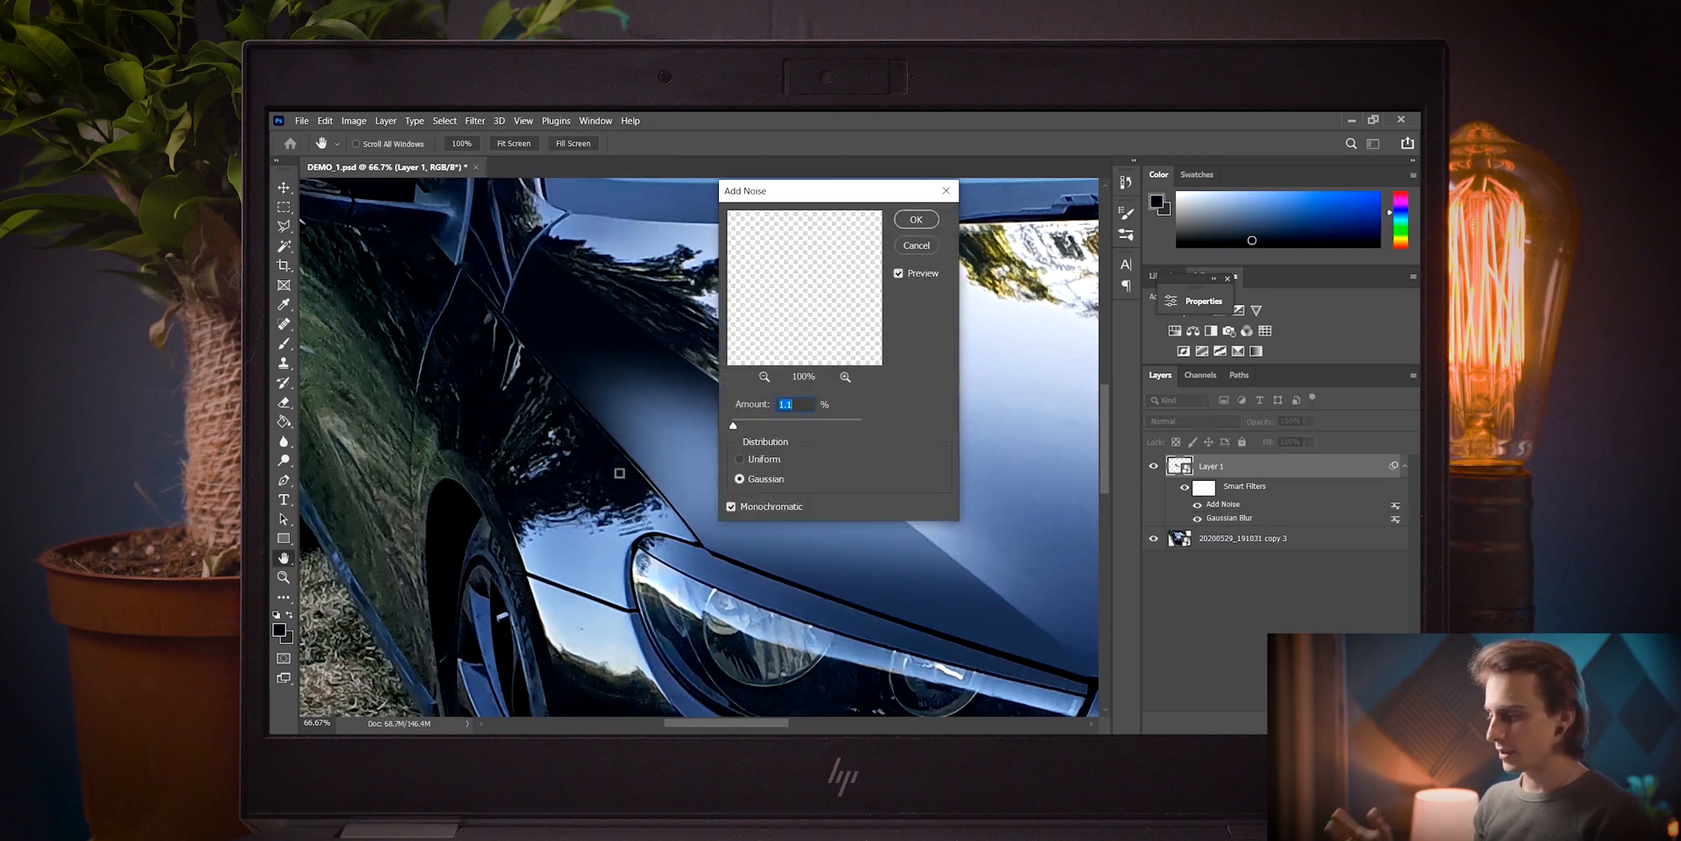
key("ctrl+plus")
key("ctrl+plus")
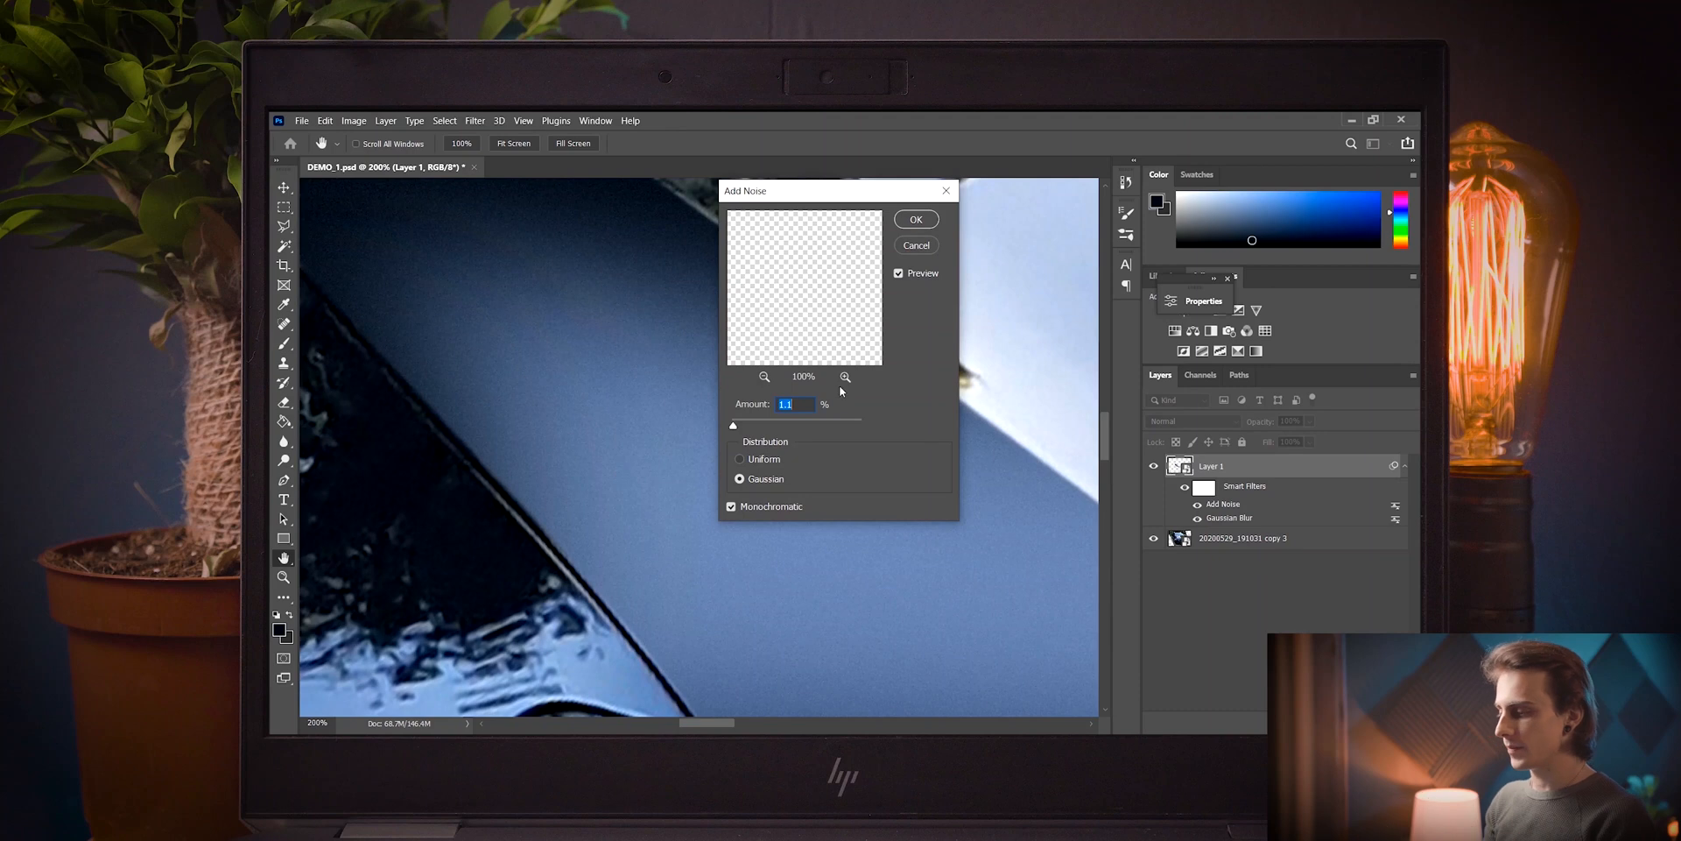
type("0.5")
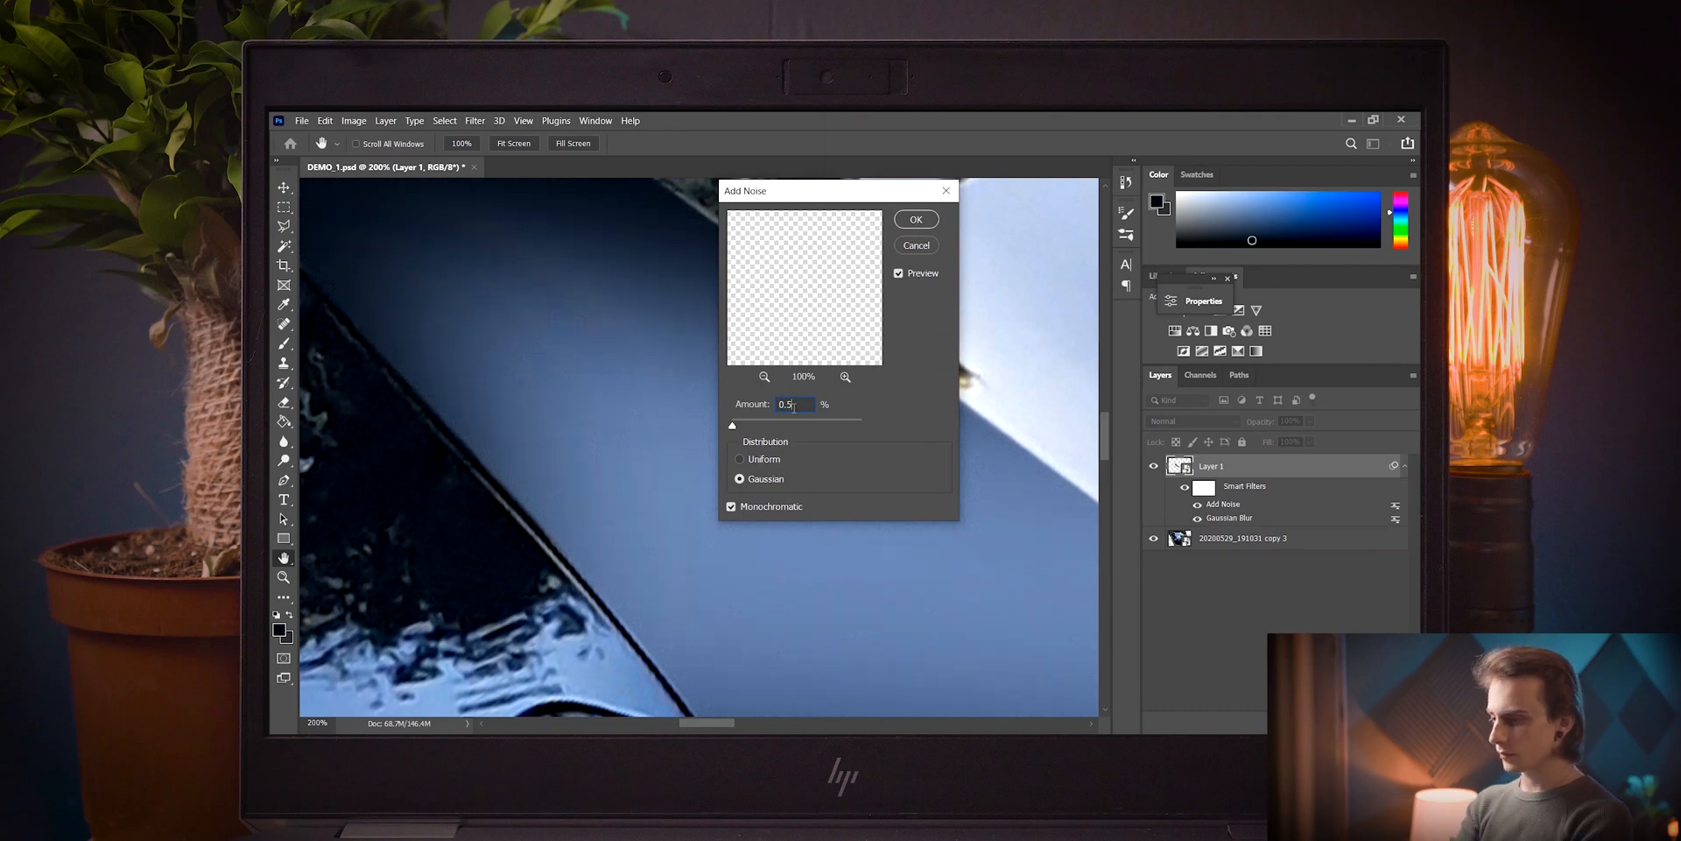
key("Return")
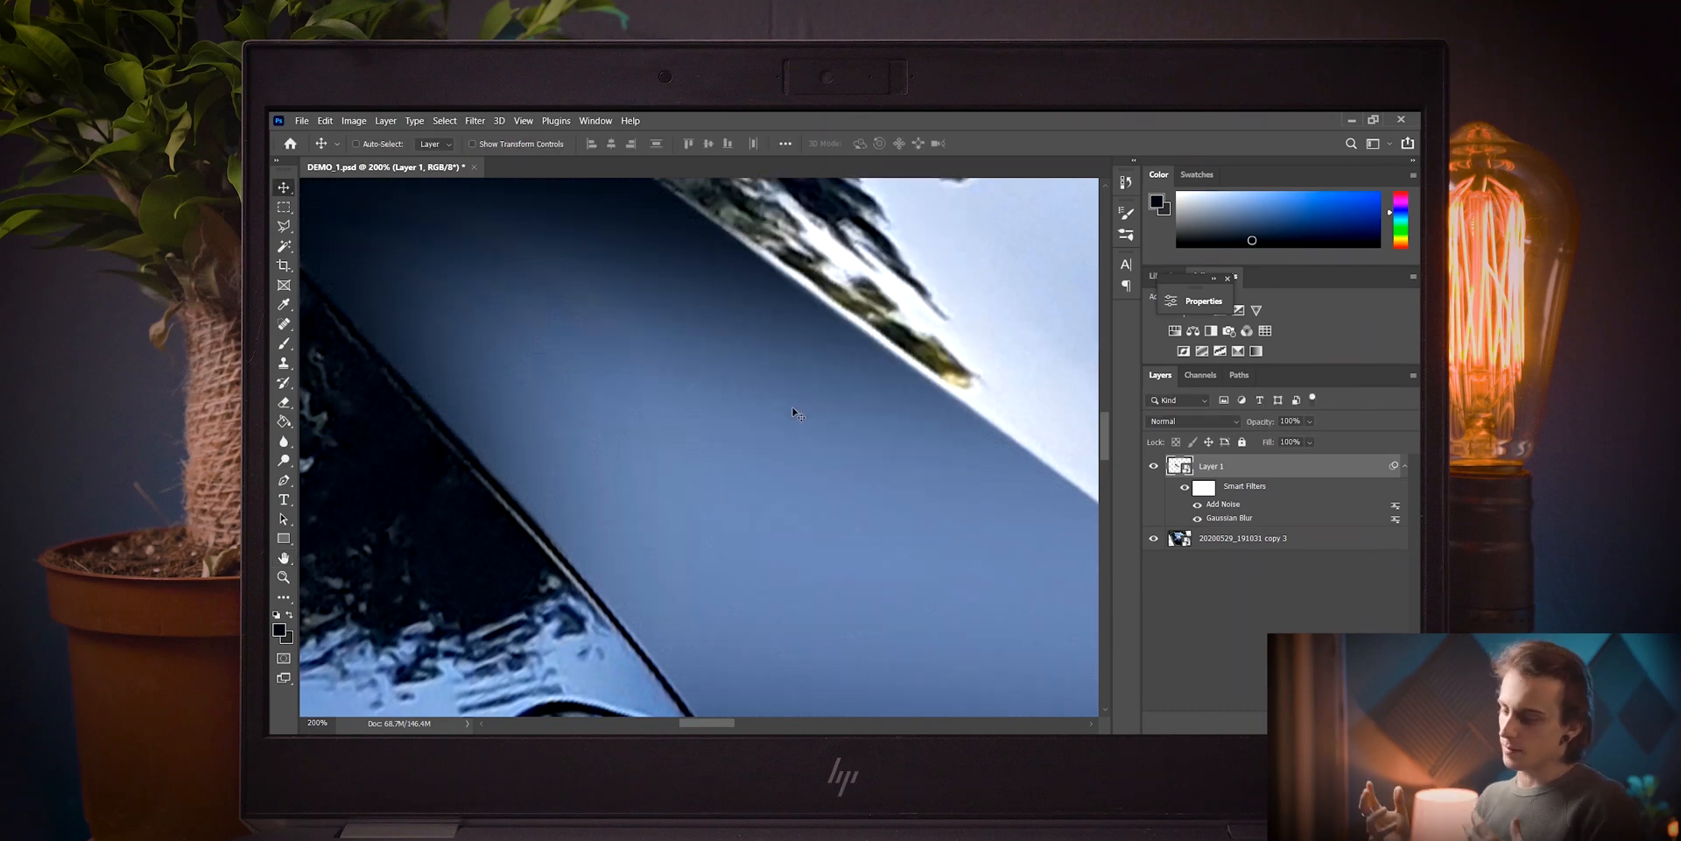
key("ctrl+minus")
key("ctrl+minus")
key("ctrl+minus")
key("ctrl+minus")
key("ctrl+minus")
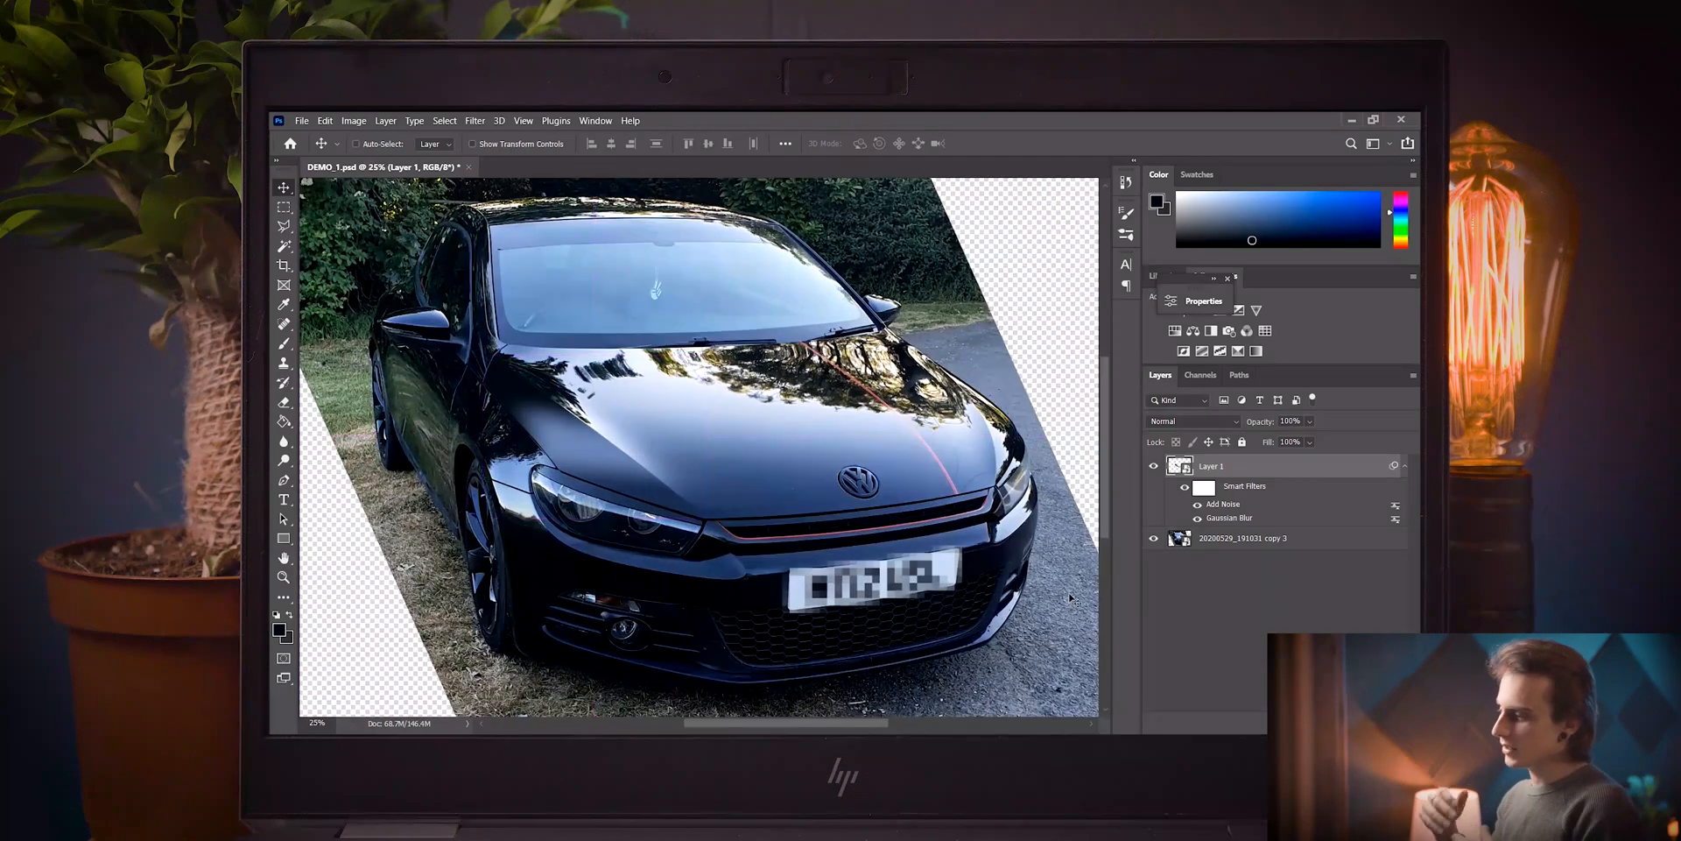